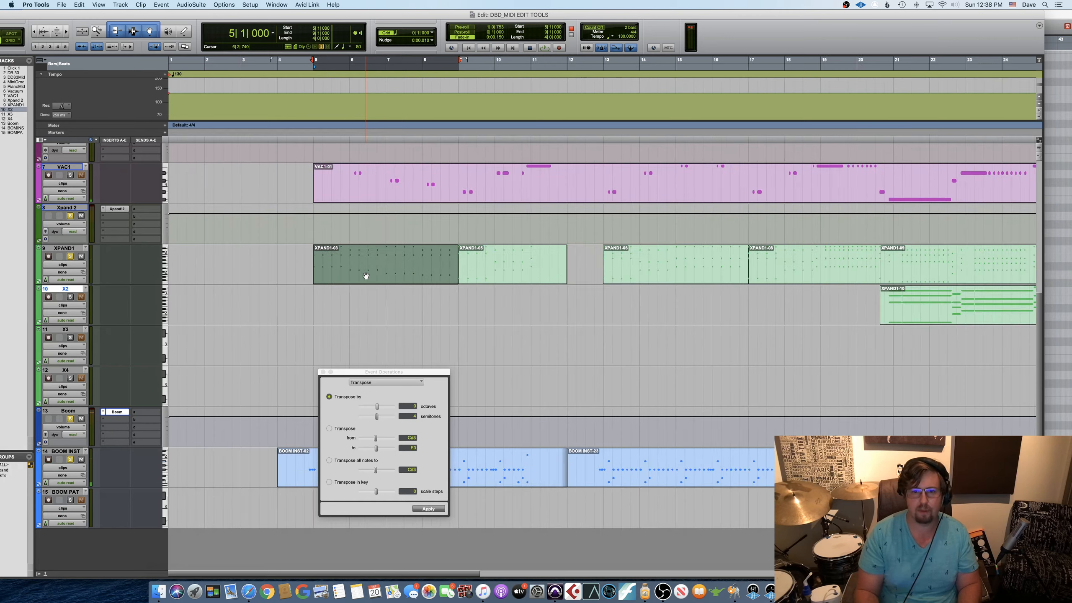
- Select all the clips on the XPAND1 track and open them in the MIDI Editor
left_click(346, 281, "shift")
left_click(417, 278, "shift")
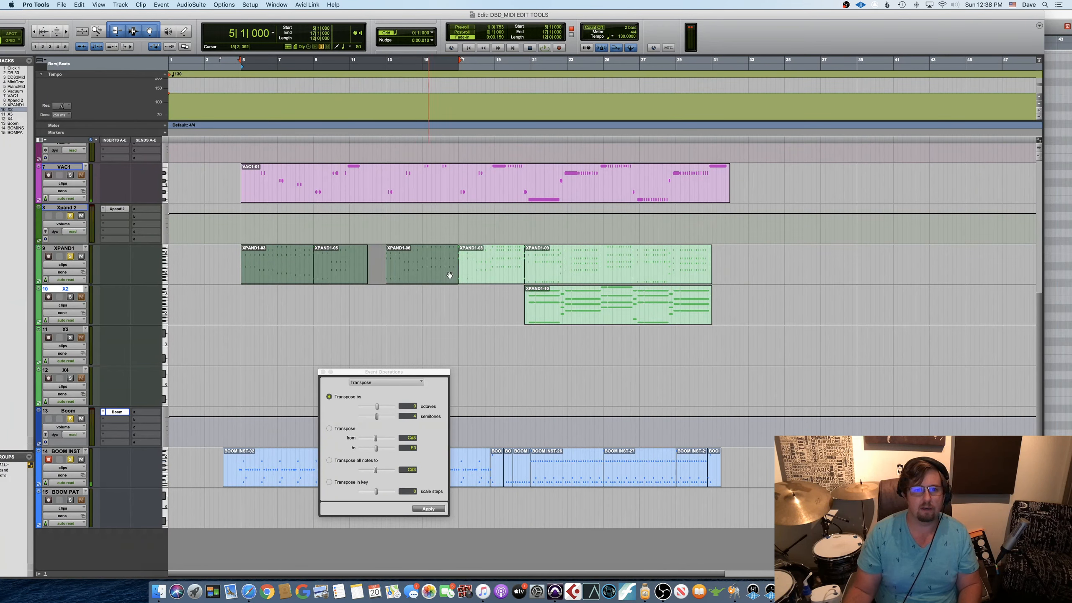
left_click(485, 272, "shift")
left_click(565, 272, "shift")
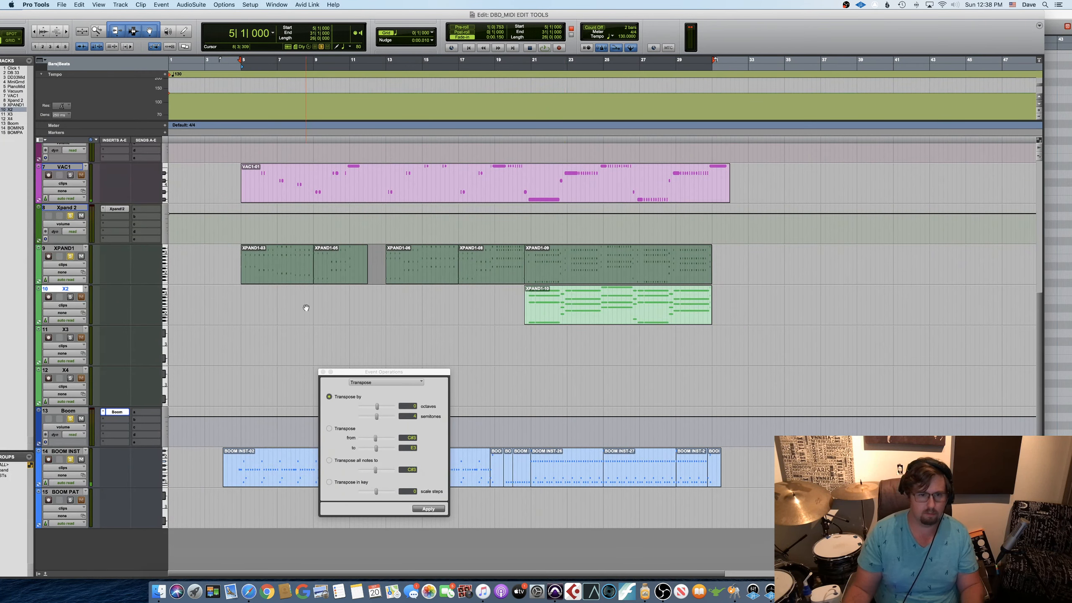
double_click(290, 279)
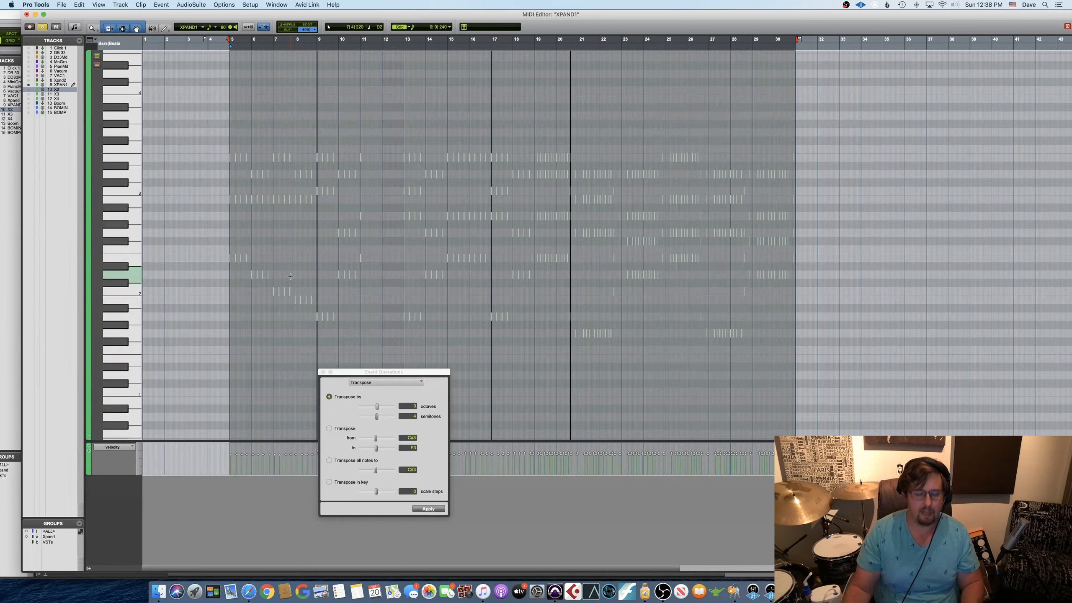
- Examine the chord notes on the XPAND1 track from bar 5 to bar 11, with the Event Operations window moved clear of them
key("super+bracketright")
key("super+bracketright")
key("super+bracketright")
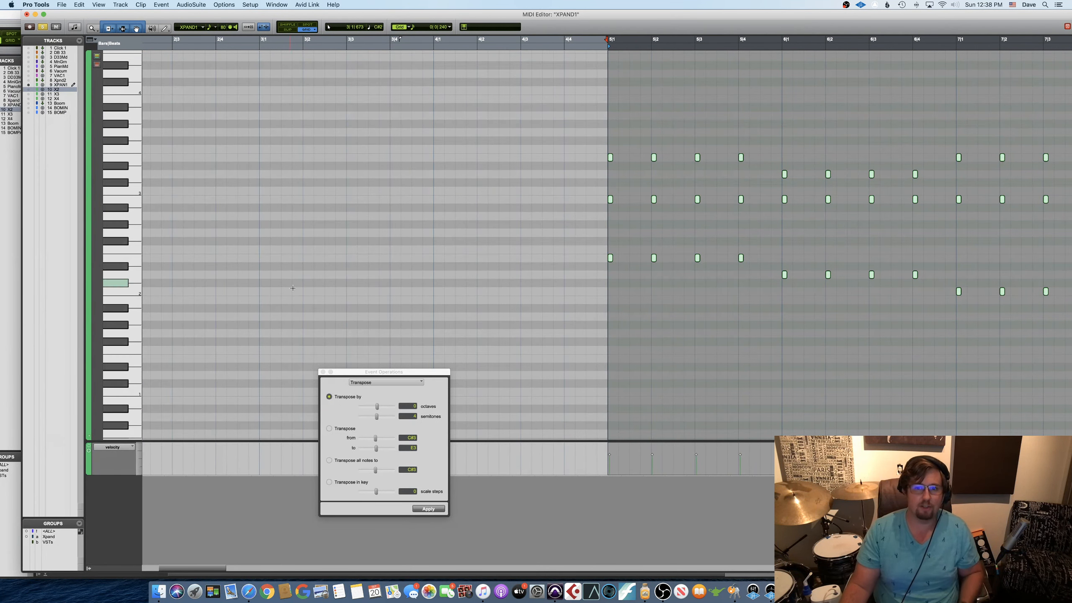
scroll(289, 280, "right", 4)
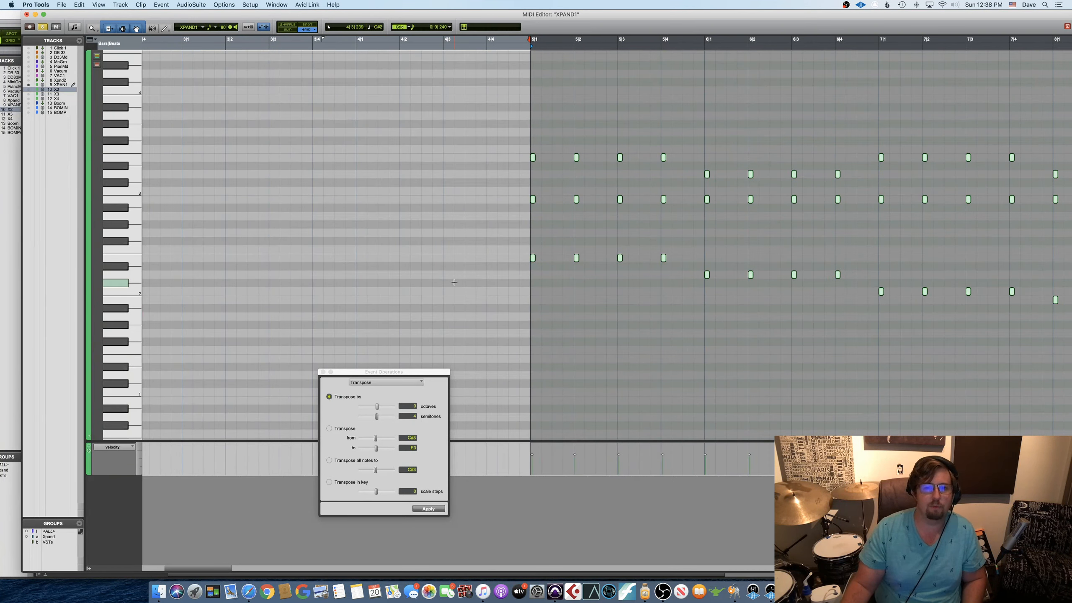
scroll(453, 282, "right", 5)
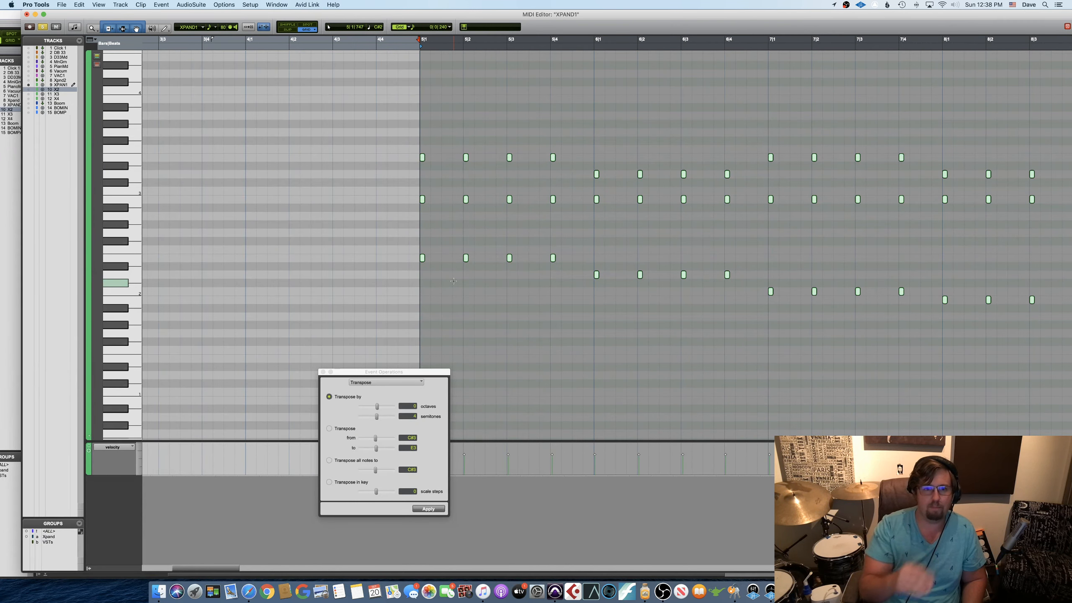
scroll(453, 281, "right", 5)
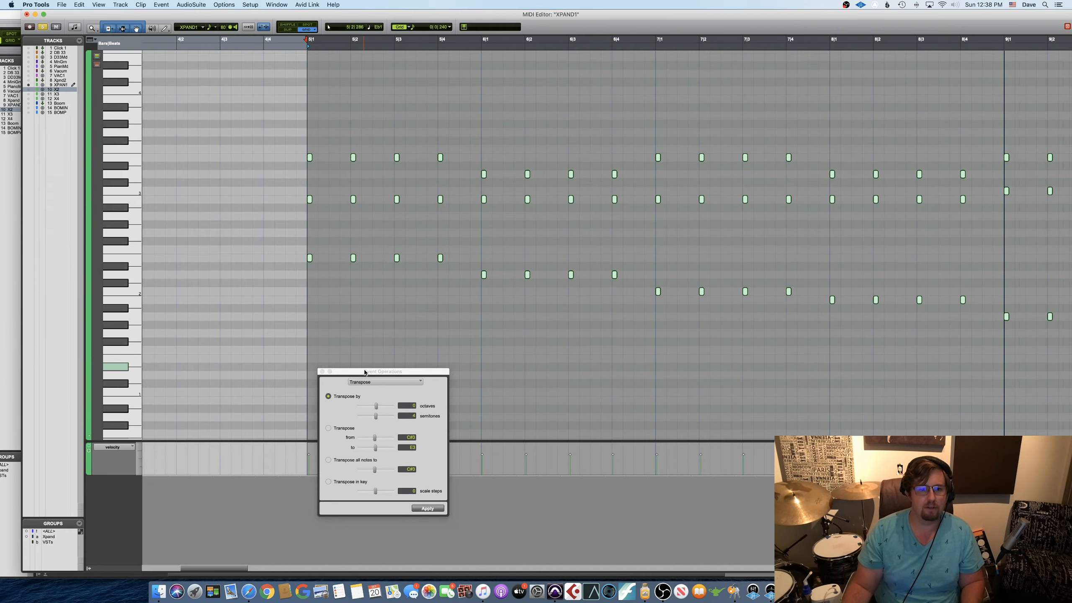
left_click_drag(364, 372, 173, 336)
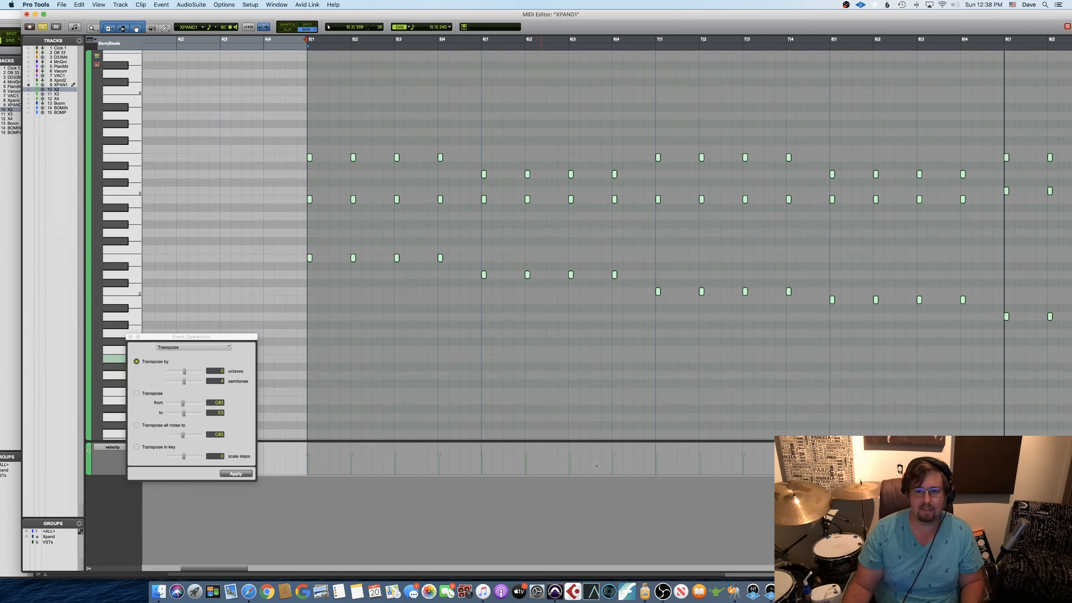
scroll(596, 465, "right", 10)
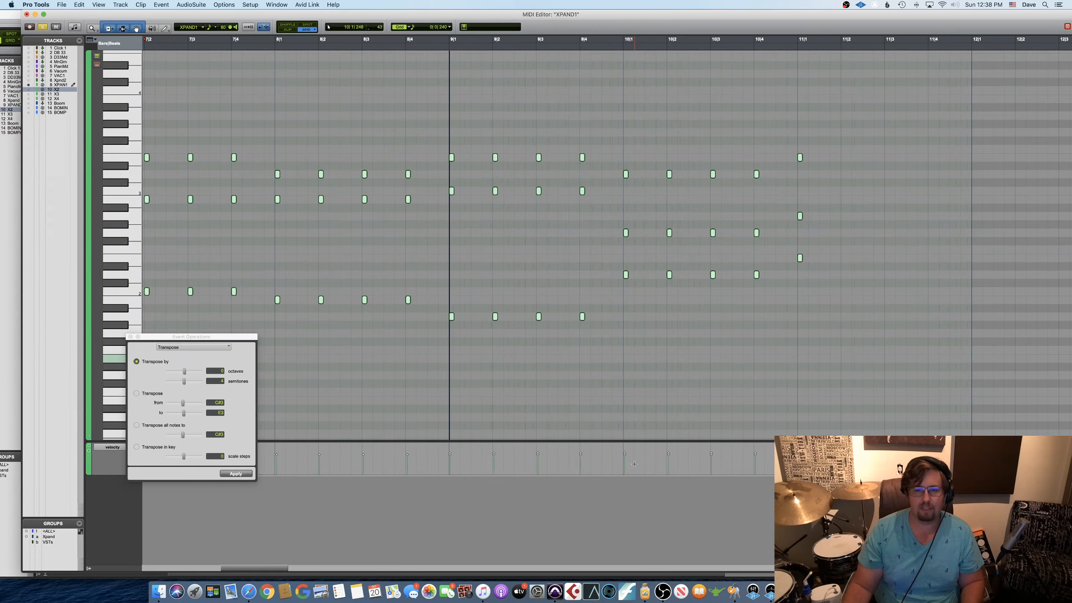
scroll(634, 464, "left", 8)
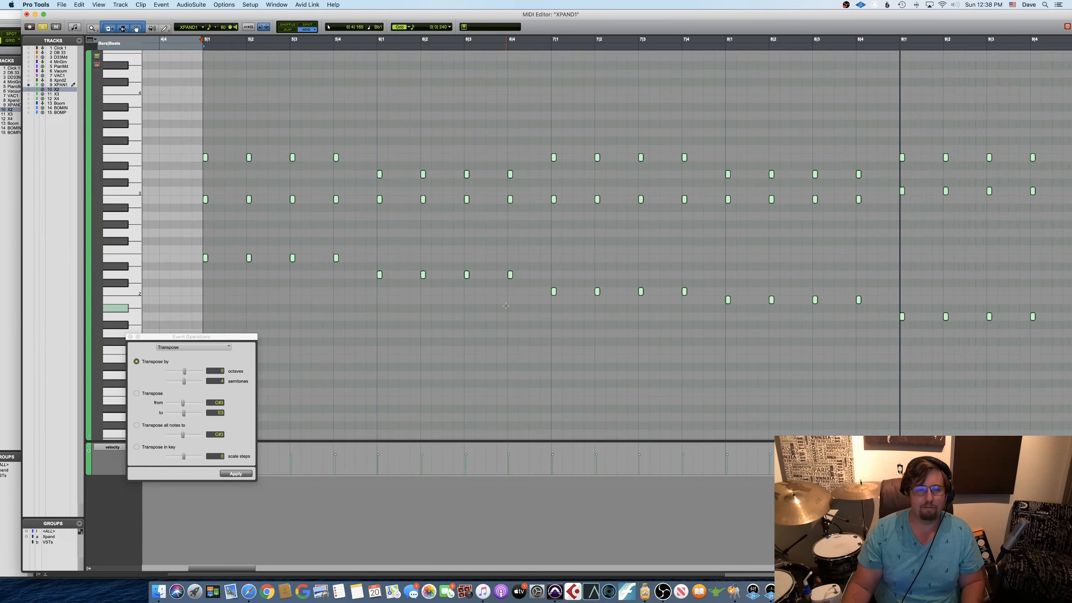
scroll(505, 305, "left", 2)
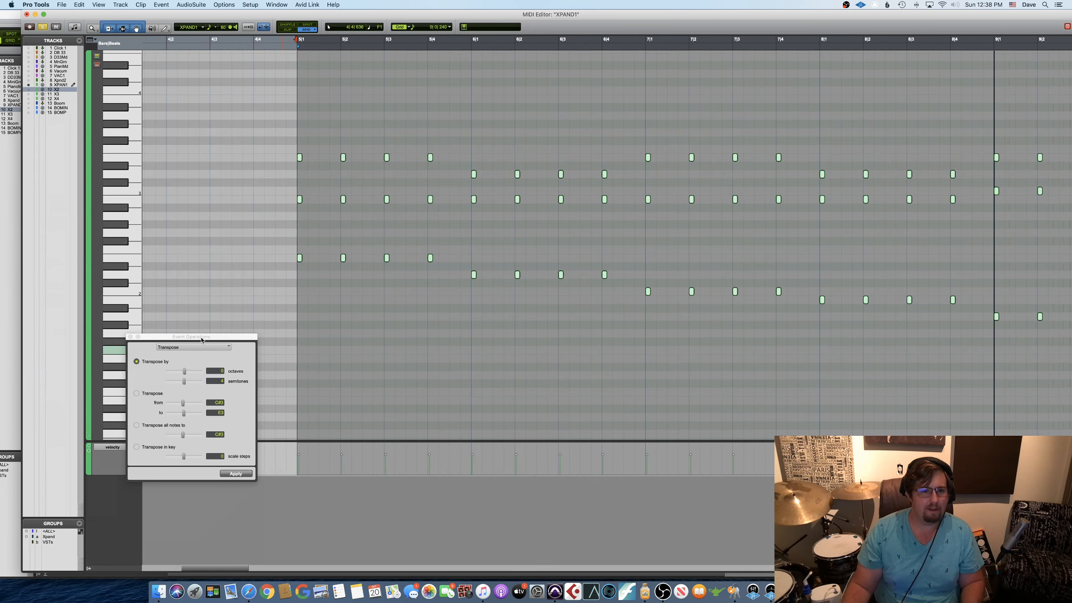
- Switch the event operation to Quantize, covering Note On only without Note Off, with a 1/16 note grid
left_click_drag(201, 340, 241, 339)
left_click(236, 346)
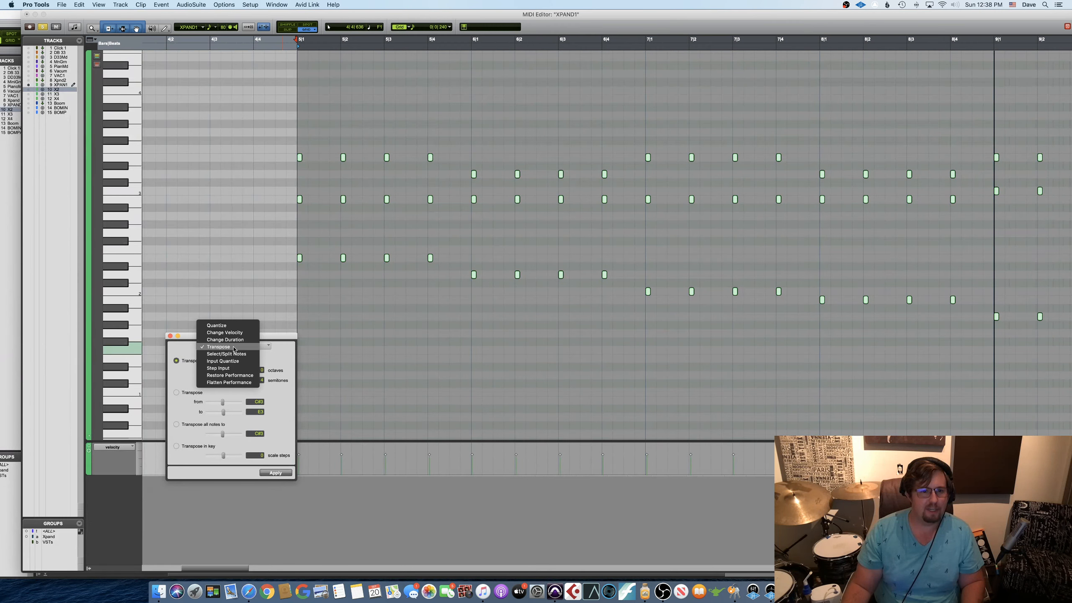
left_click(243, 326)
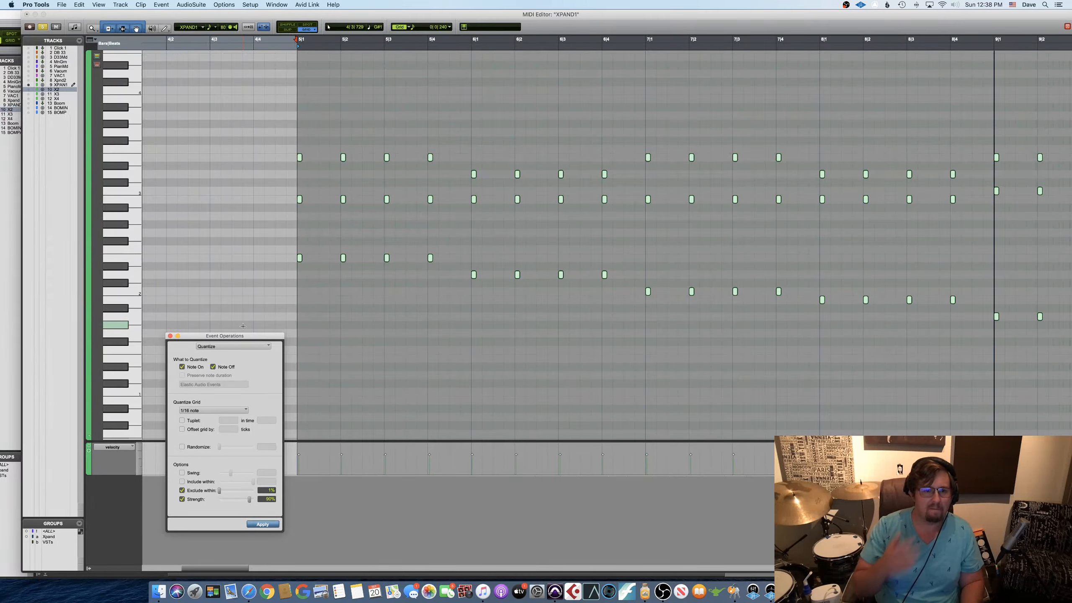
left_click(220, 370)
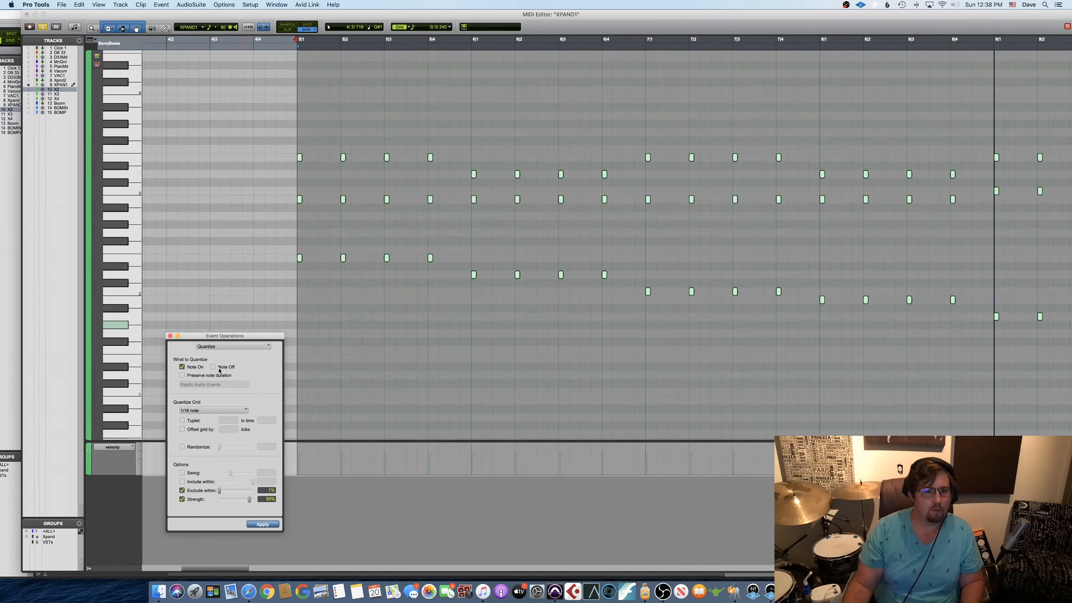
left_click(208, 411)
left_click(208, 413)
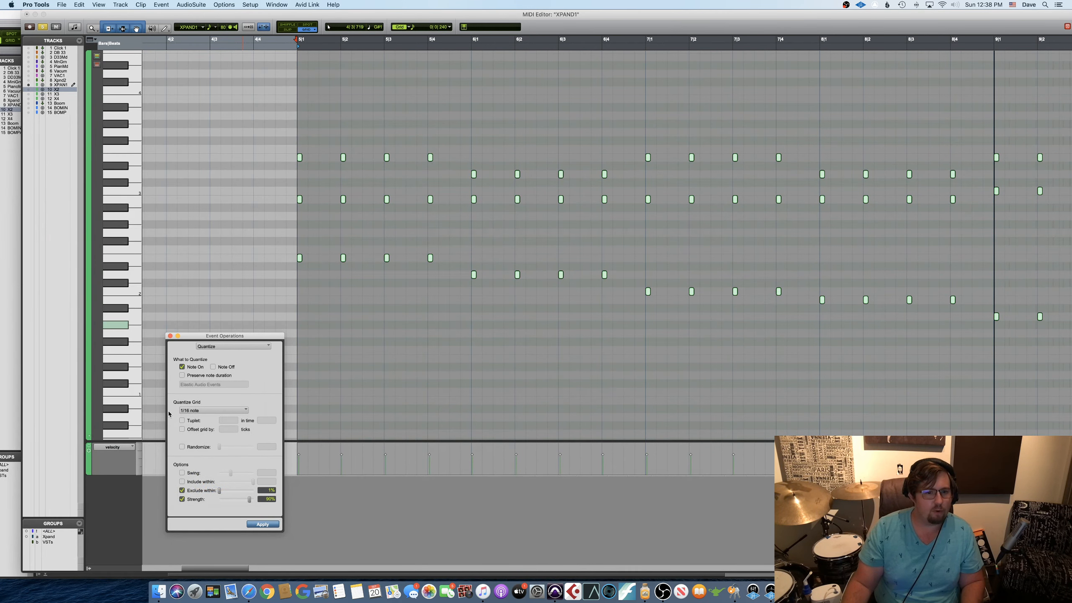
left_click(166, 412)
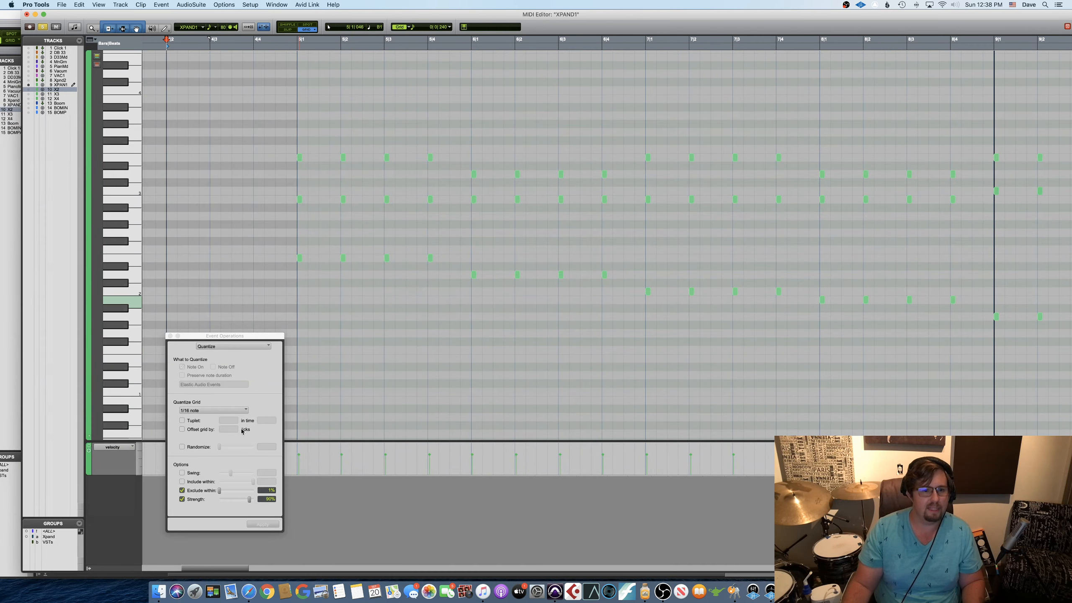
- Disable the Exclude within and Strength quantize options and enable Randomize at 14%
left_click(182, 490)
left_click(182, 499)
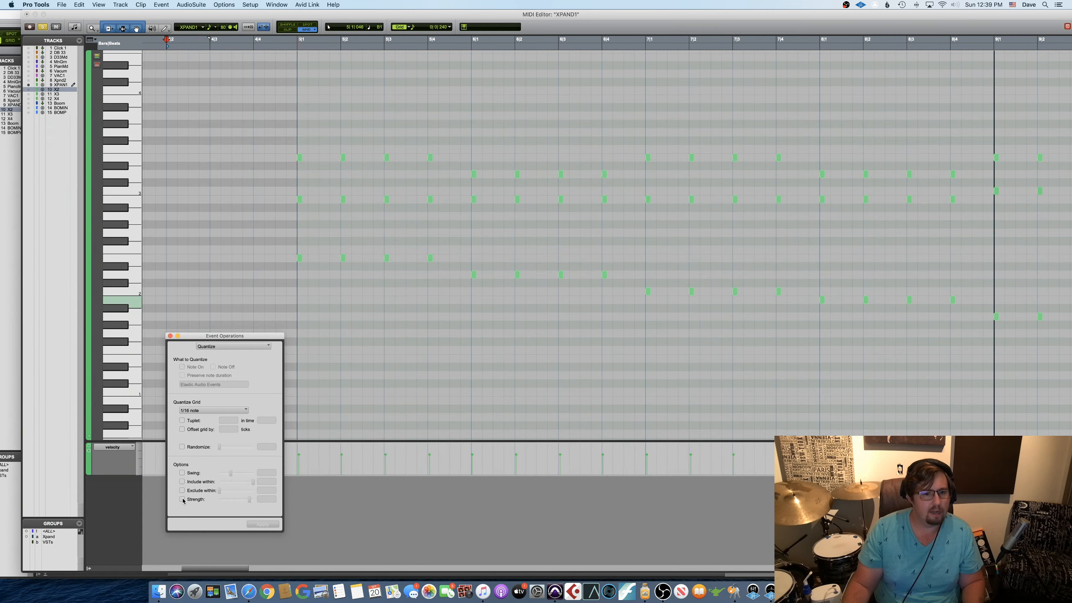
left_click(182, 447)
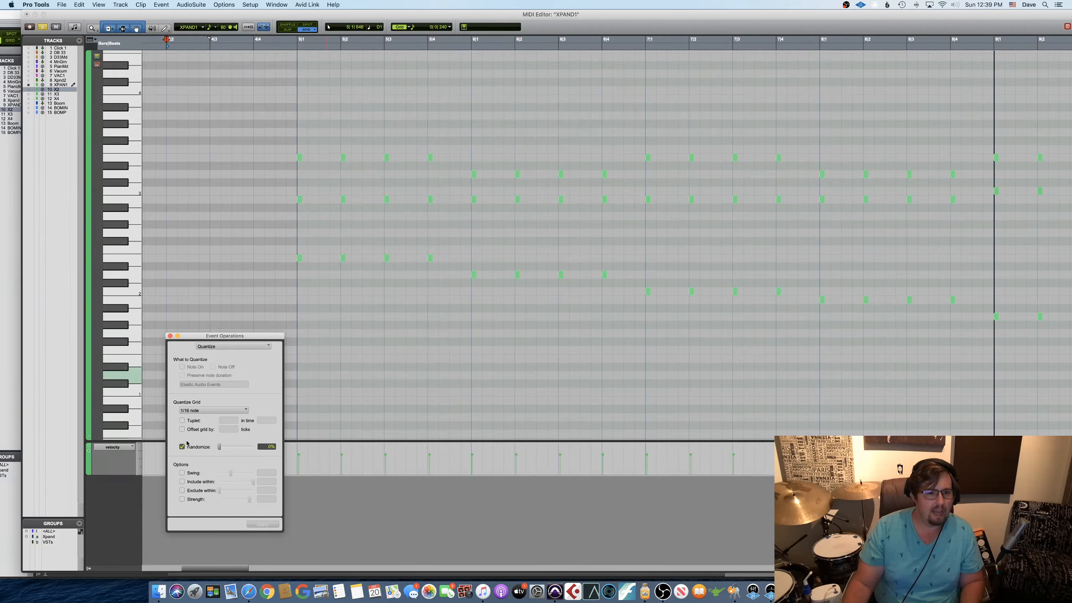
left_click_drag(218, 450, 225, 450)
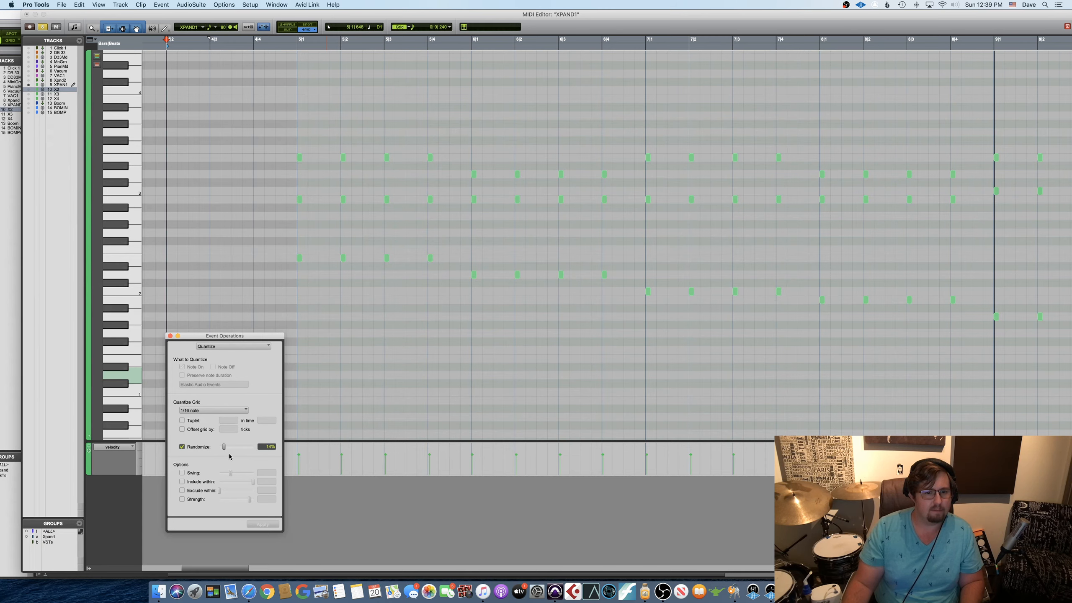
- Select all the XPAND1 notes and quantize them with Randomize set to 15%
left_click(357, 311)
key("super+a")
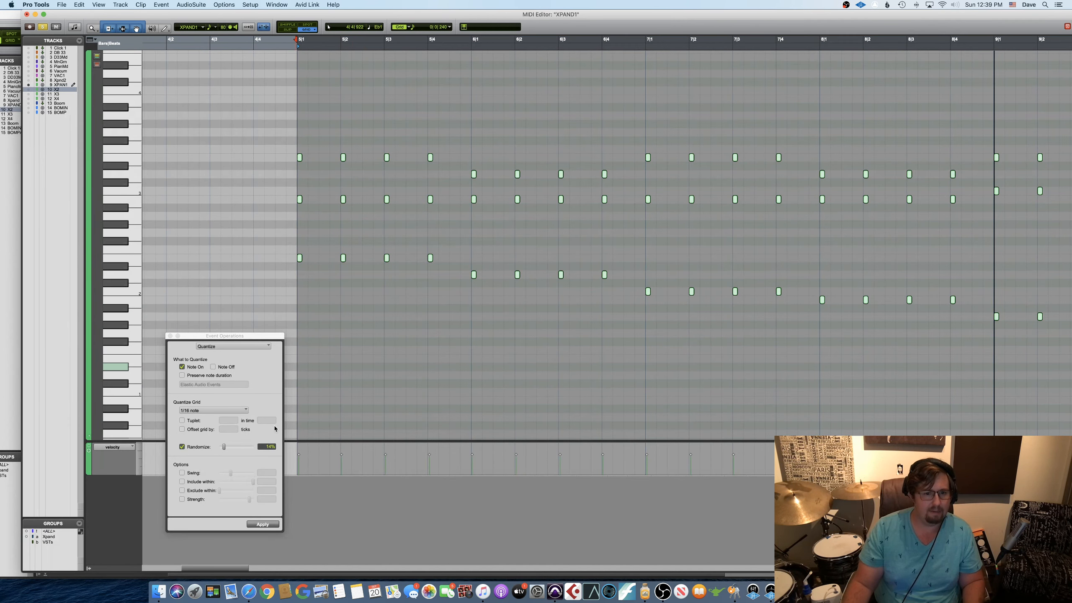
left_click(225, 448)
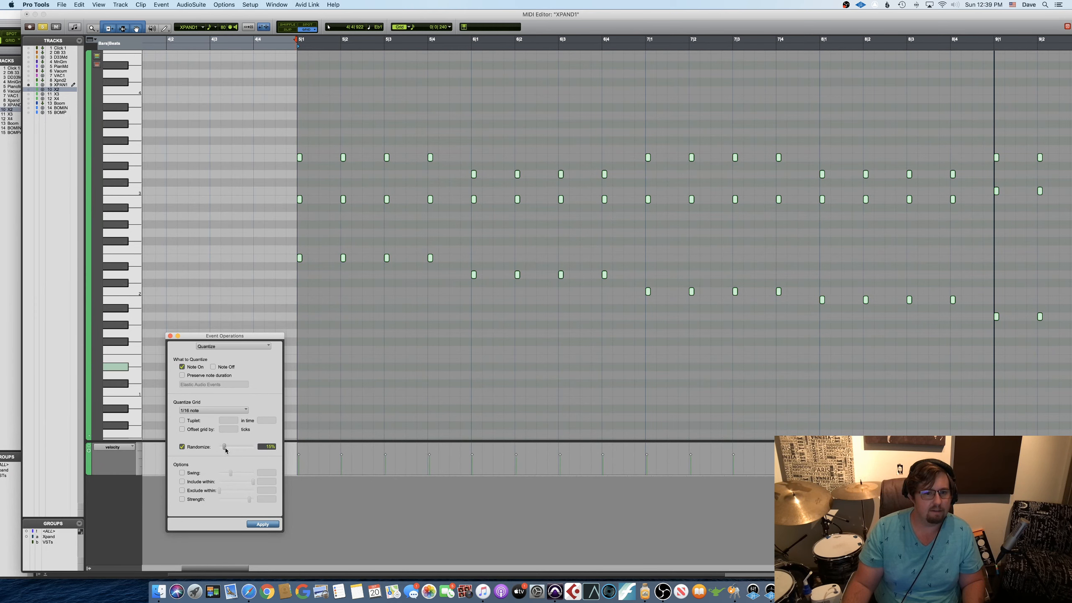
left_click(262, 524)
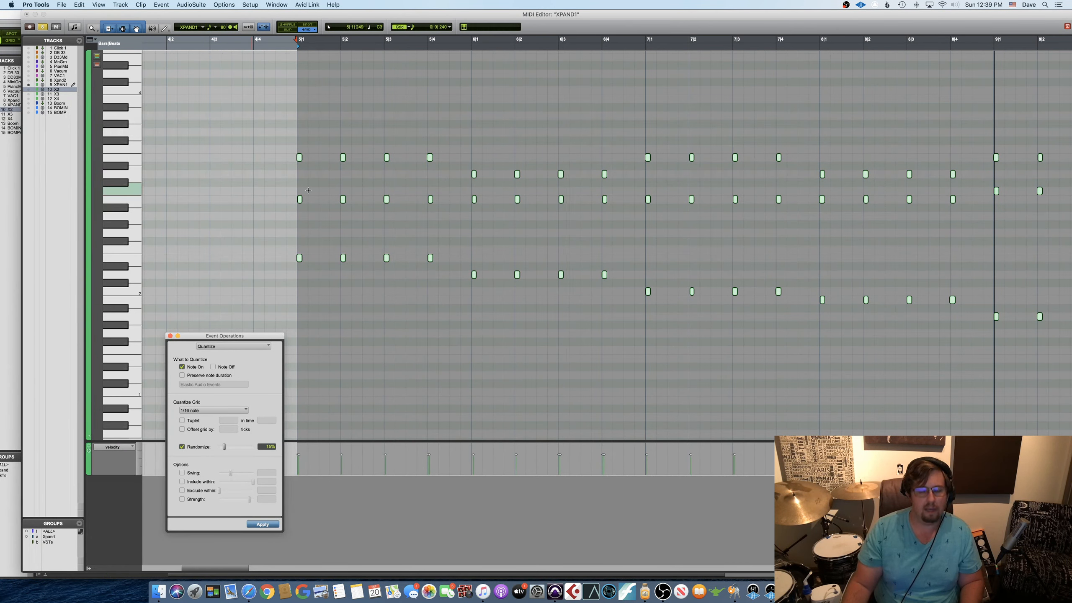
- Examine how far the randomized notes sit from the grid lines, close up and across the opening bars
key("super+bracketright")
key("super+bracketright")
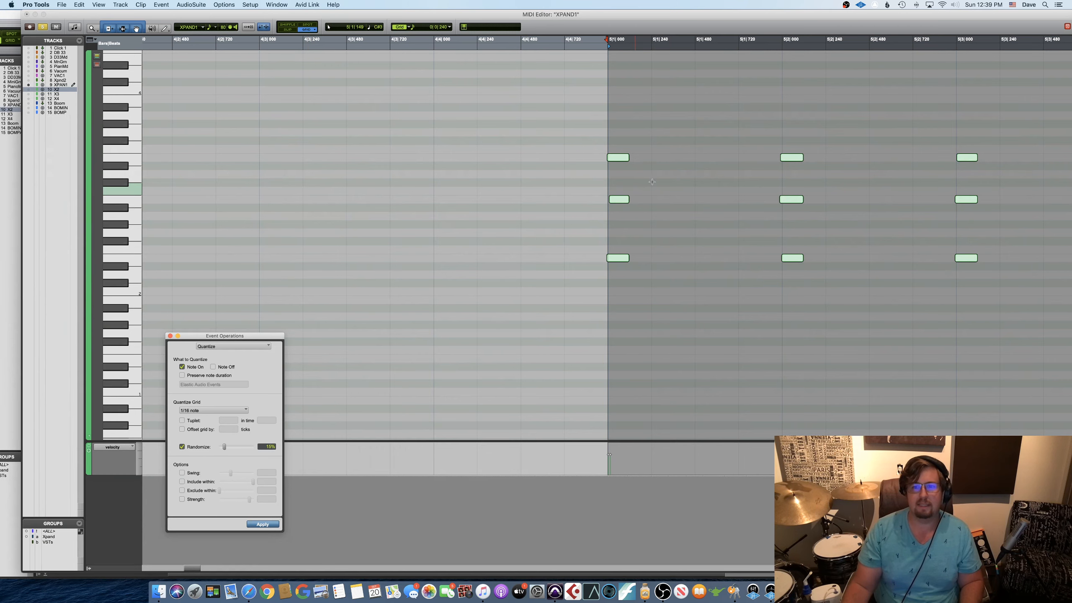
scroll(308, 190, "right", 10)
scroll(677, 172, "right", 1)
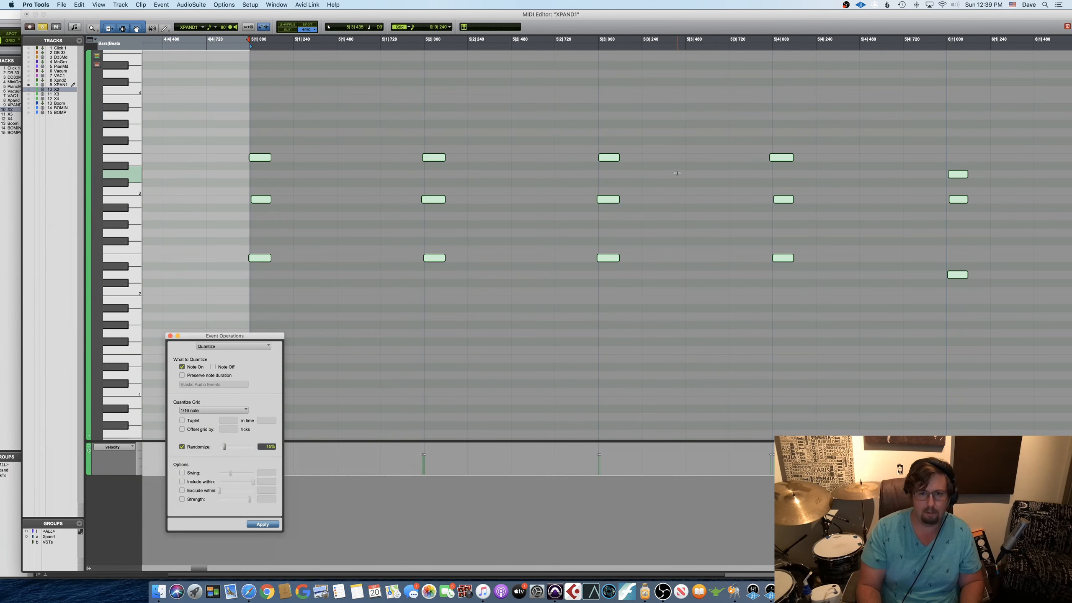
key("super+bracketleft")
key("super+bracketleft")
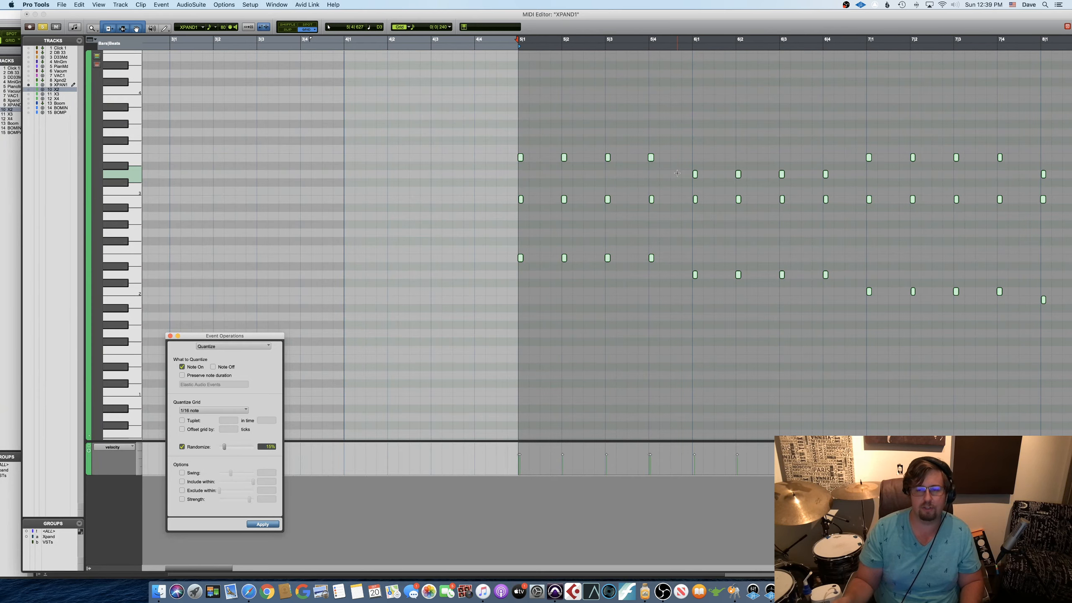
scroll(677, 172, "right", 6)
scroll(689, 195, "right", 12)
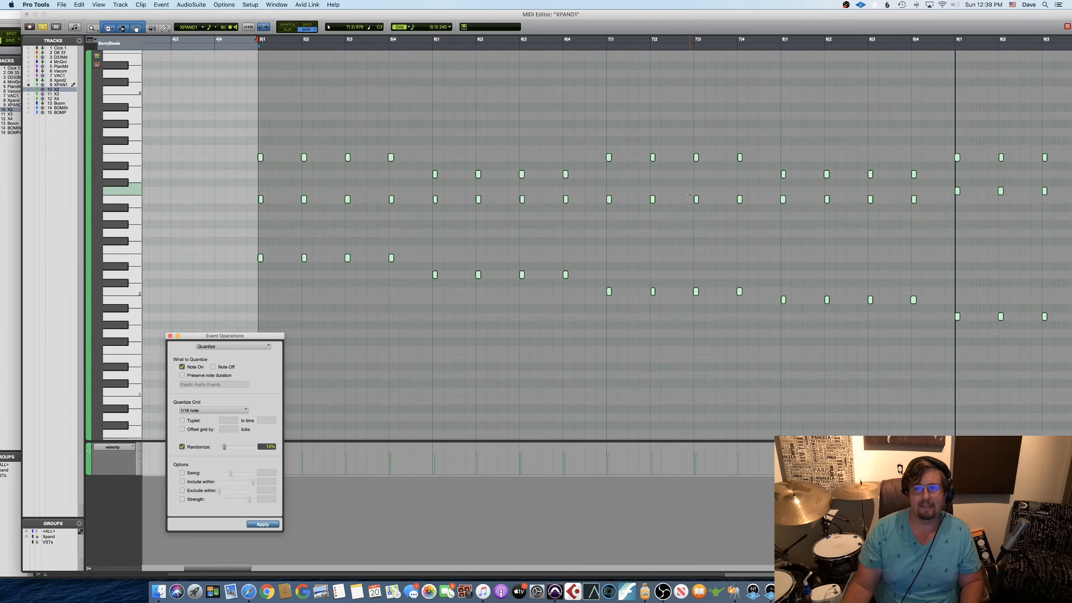
scroll(688, 194, "right", 6)
scroll(677, 191, "left", 14)
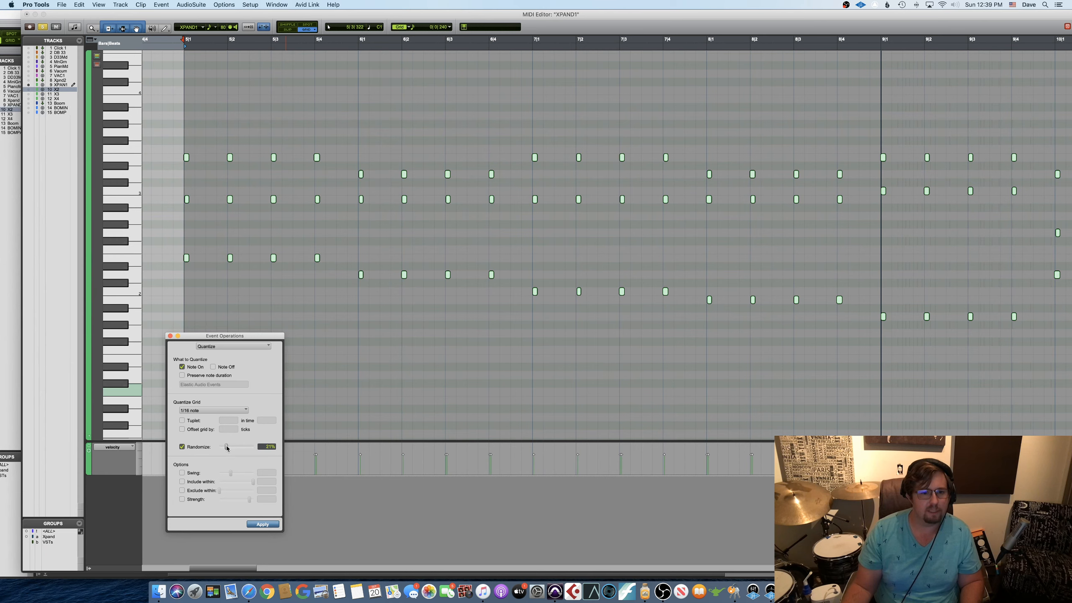
- Quantize the selected notes again with Randomize set to 21%
left_click(267, 525)
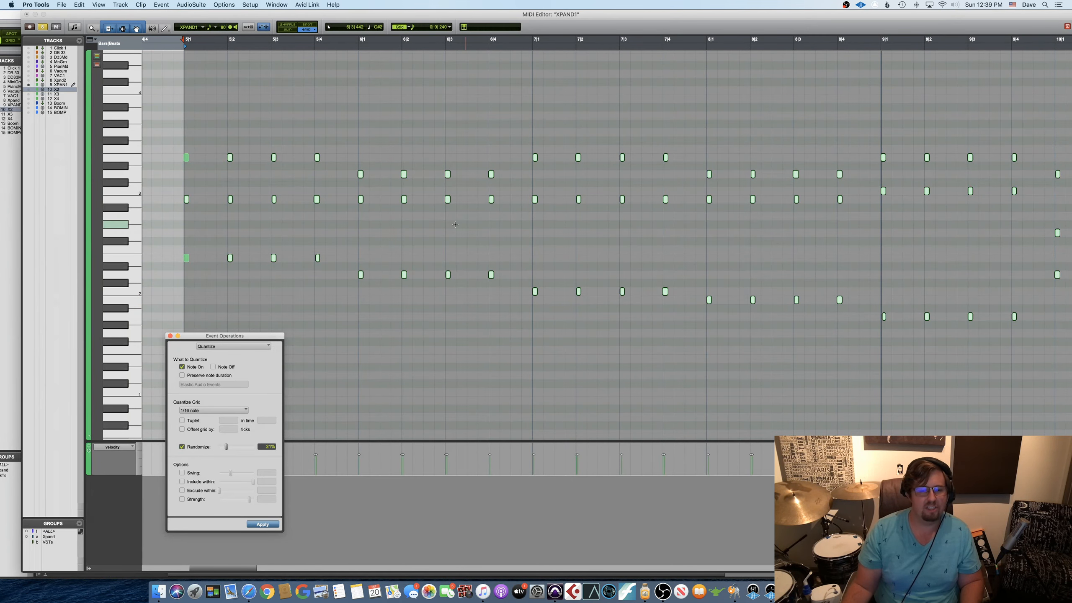
scroll(320, 317, "left", 4)
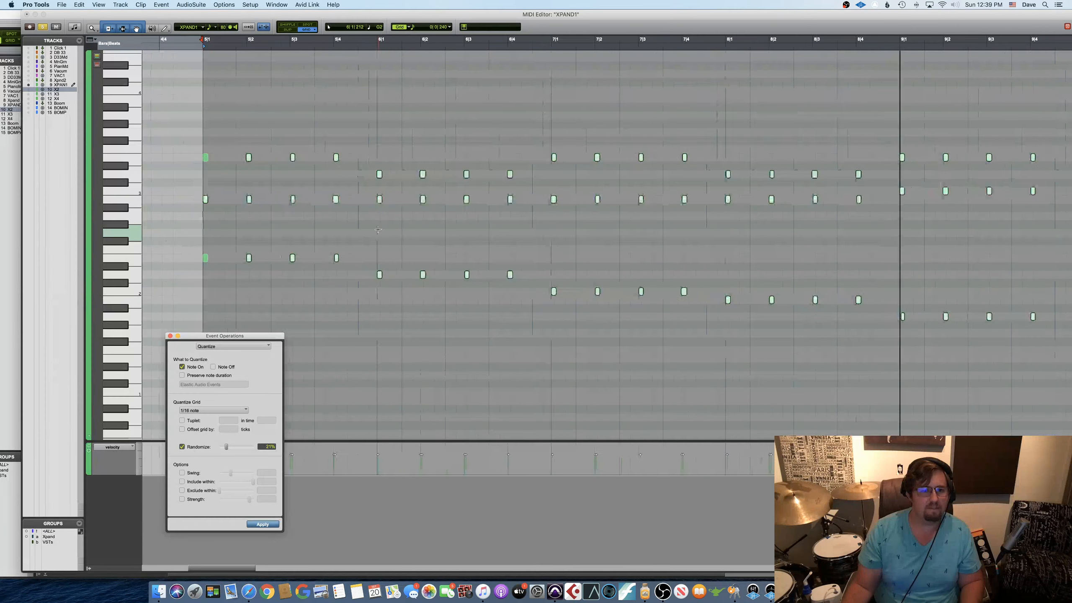
- Switch the event operation to Change Velocity, clear the note selection and enlarge the velocity lane below the notes
left_click(232, 349)
left_click(225, 355)
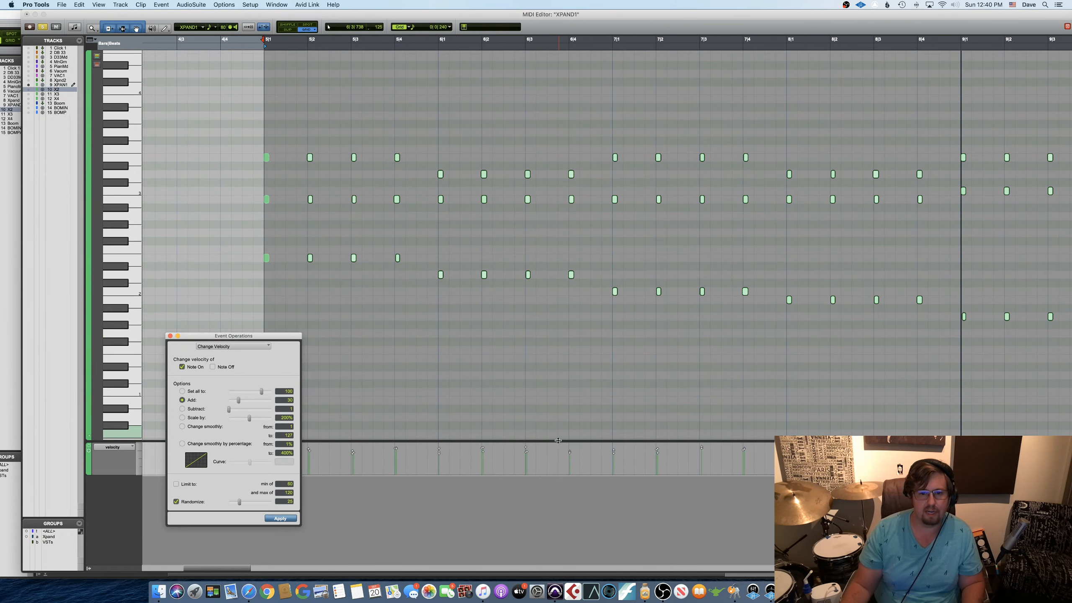
left_click_drag(557, 440, 557, 399)
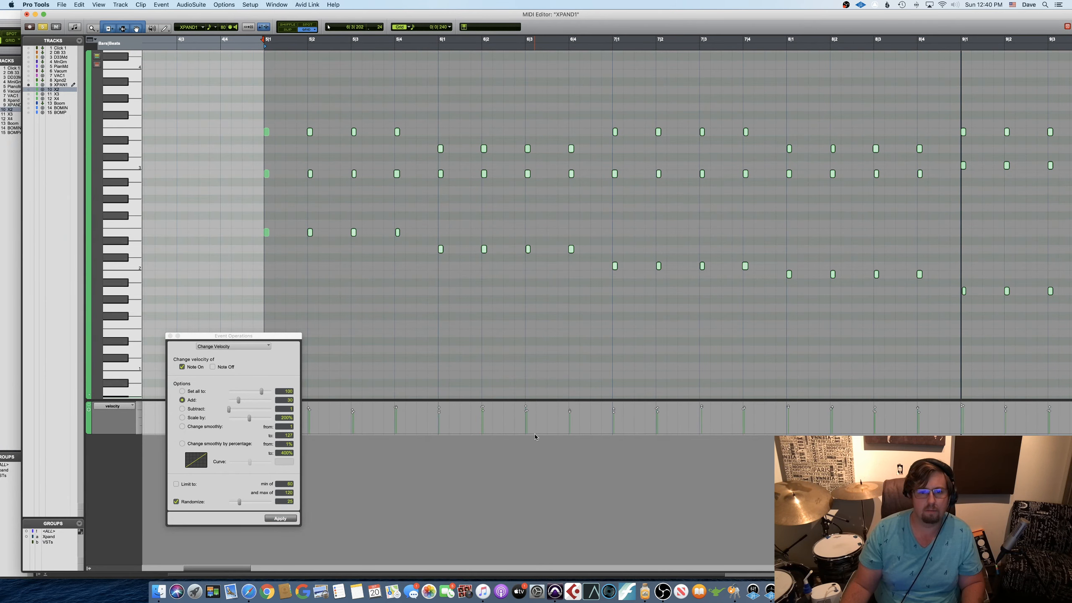
left_click(535, 433)
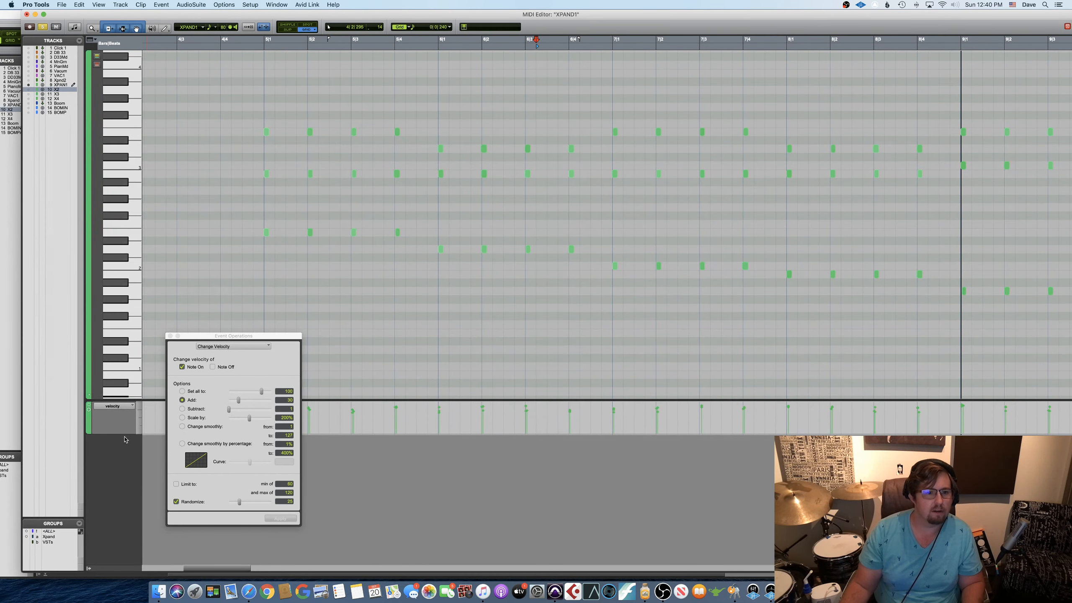
left_click_drag(126, 433, 127, 509)
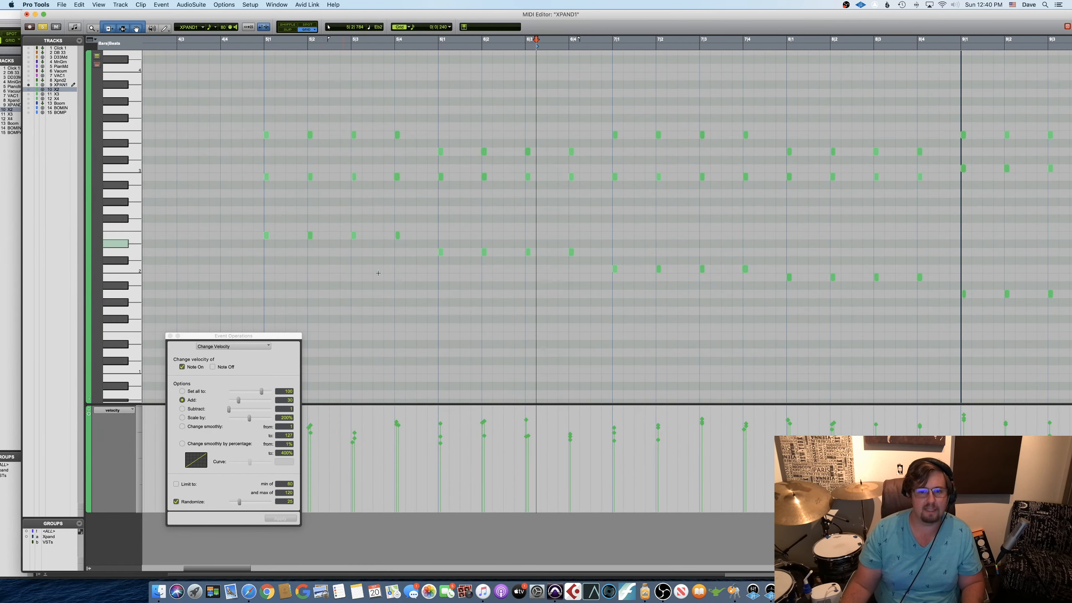
- Play back the XPAND1 part from just before bar 5
left_click(221, 46)
key("space")
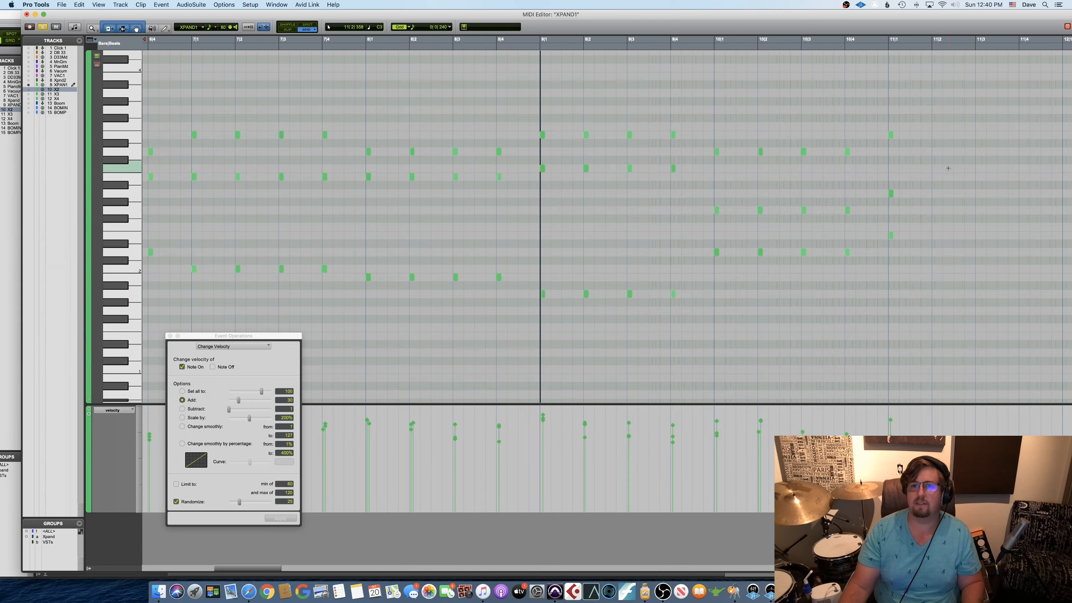
- Select the three-note chord at the start of bar 11 and shift it half a beat earlier
left_click_drag(867, 115, 868, 235)
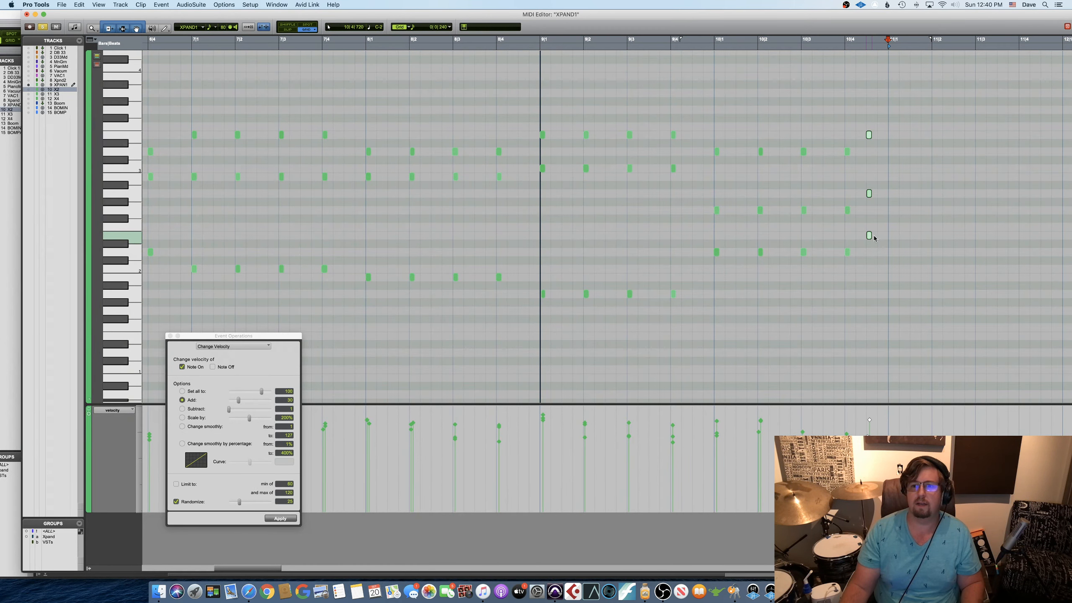
- Clear the chord selection, switch the grid to 1/32 note and return it to 1/16 note
left_click(882, 261)
scroll(882, 260, "left", 5)
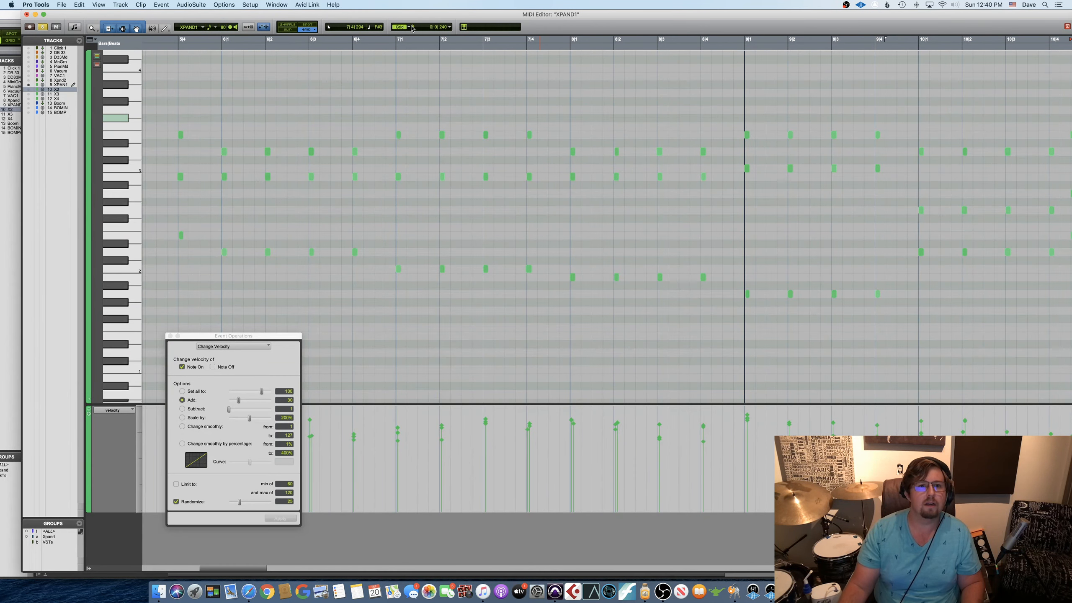
left_click(418, 31)
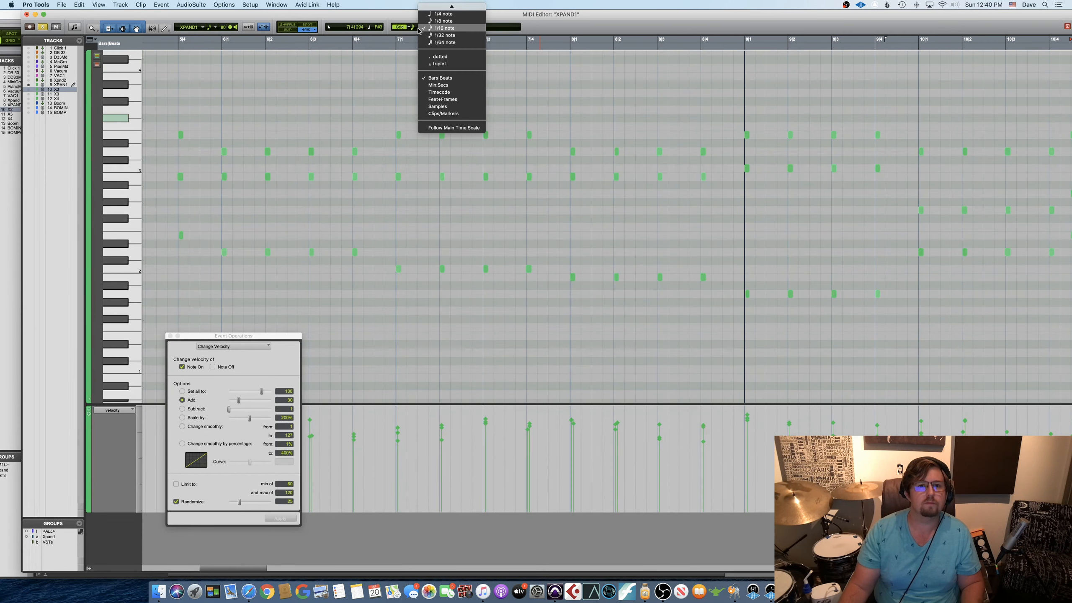
left_click(461, 36)
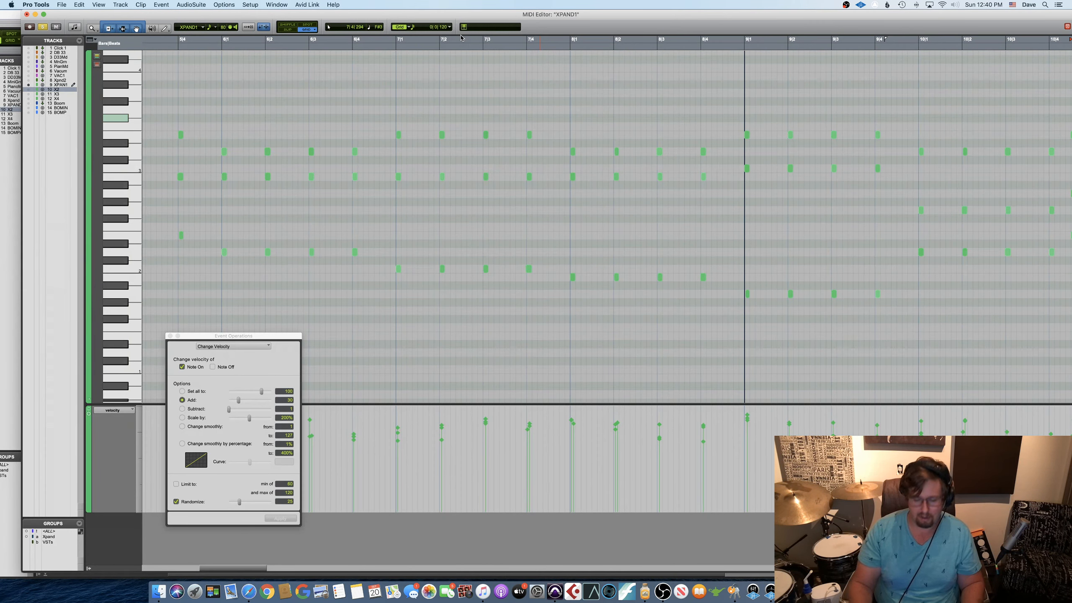
key("super+bracketright")
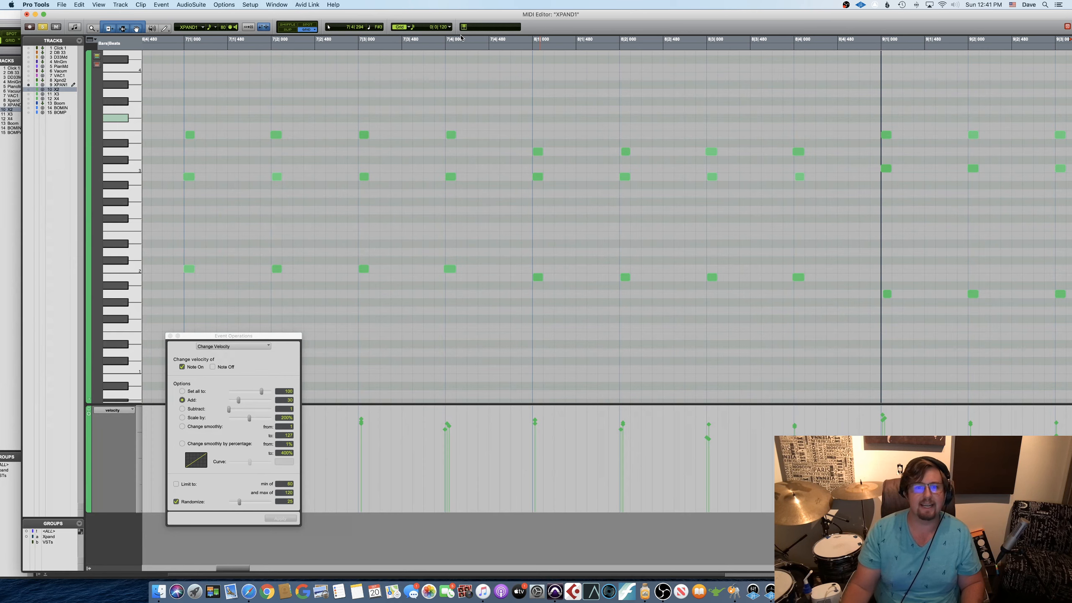
key("super+bracketleft")
key("super+bracketleft")
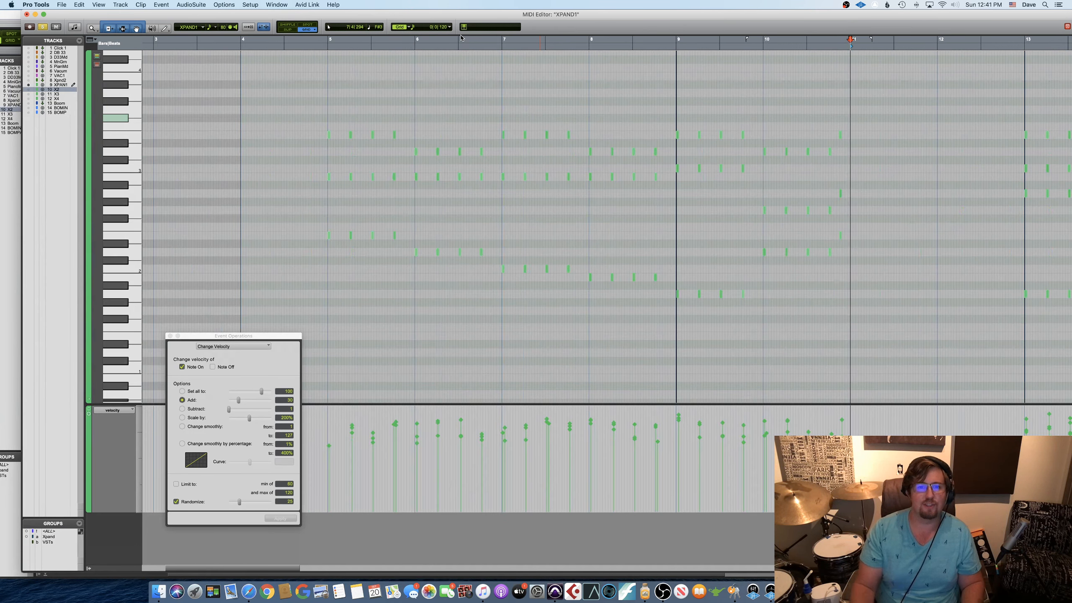
left_click(420, 29)
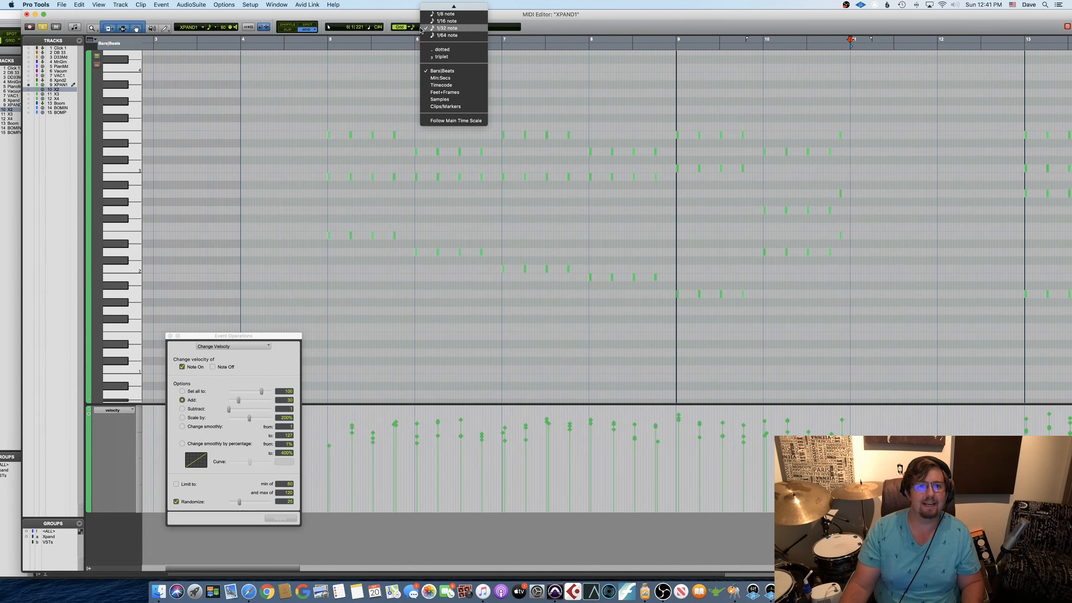
left_click(451, 42)
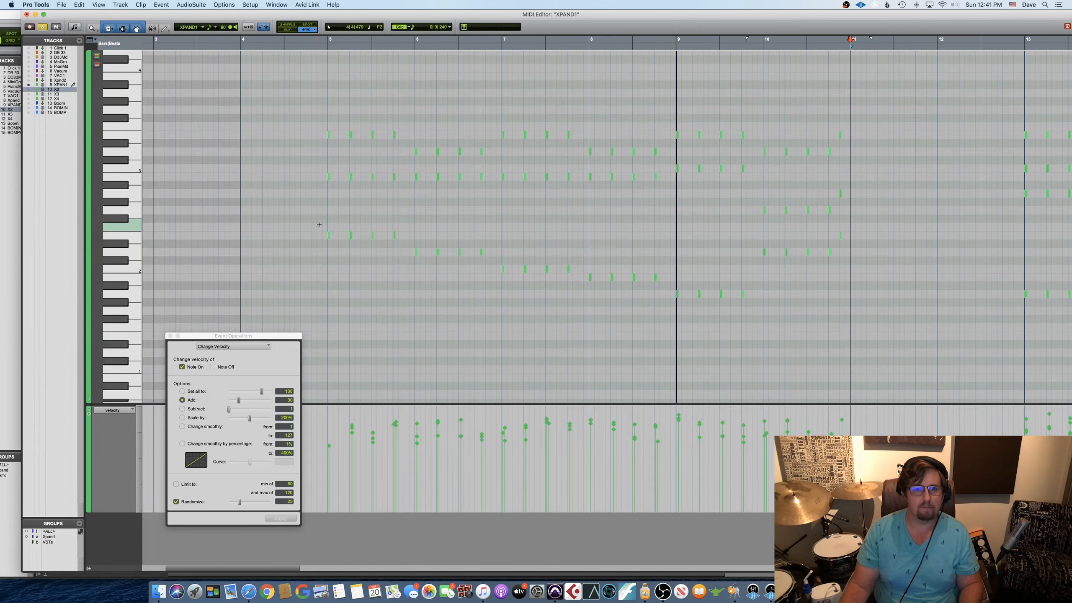
- Select all notes and apply Change Duration in Legato mode with a gap of 0|020
key("super+a")
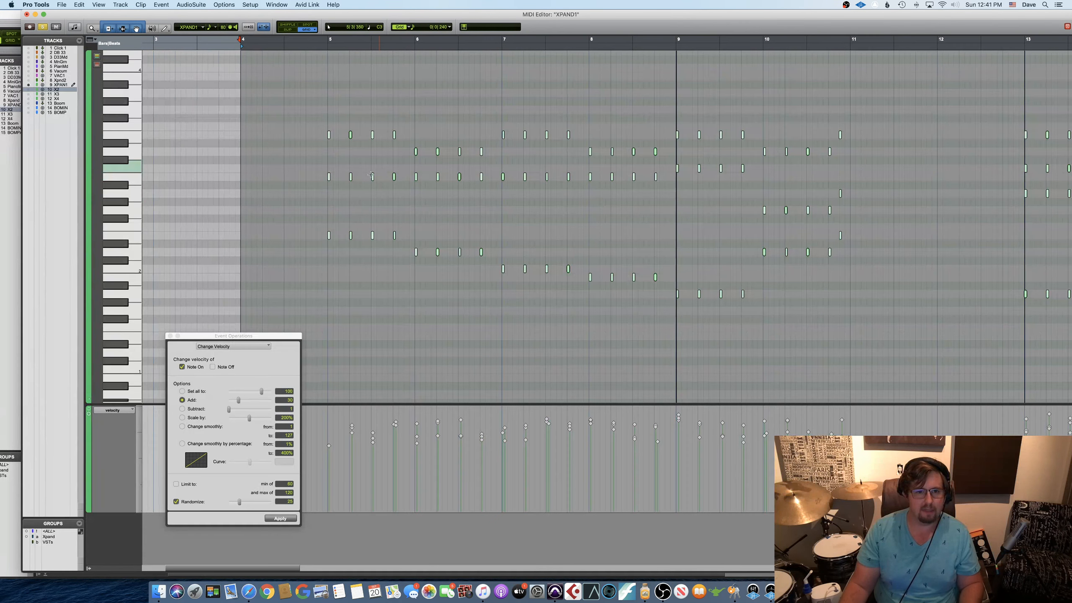
left_click(215, 345)
left_click(252, 357)
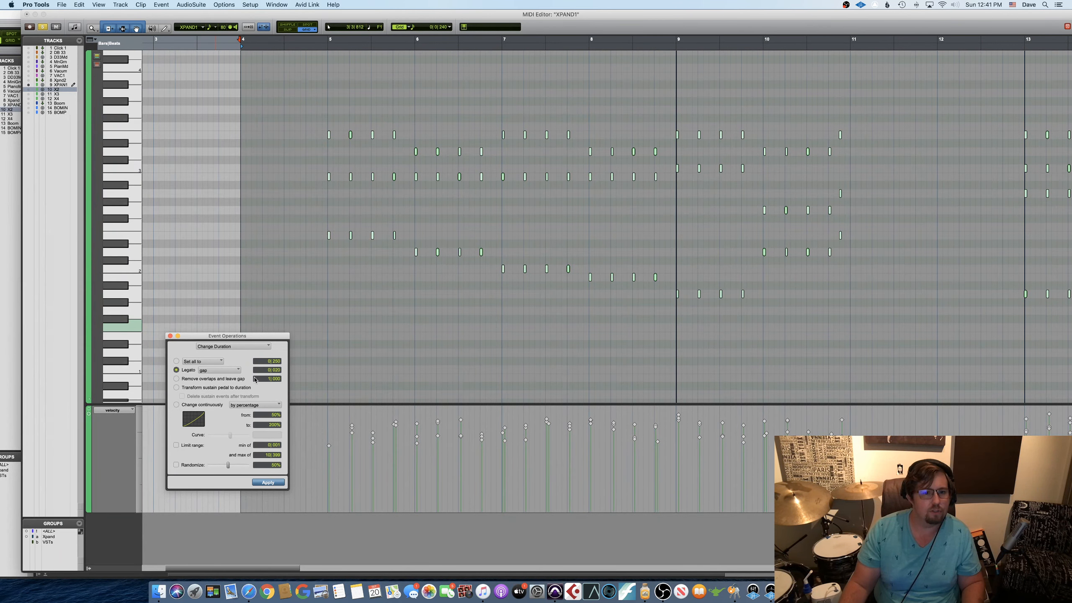
left_click(279, 483)
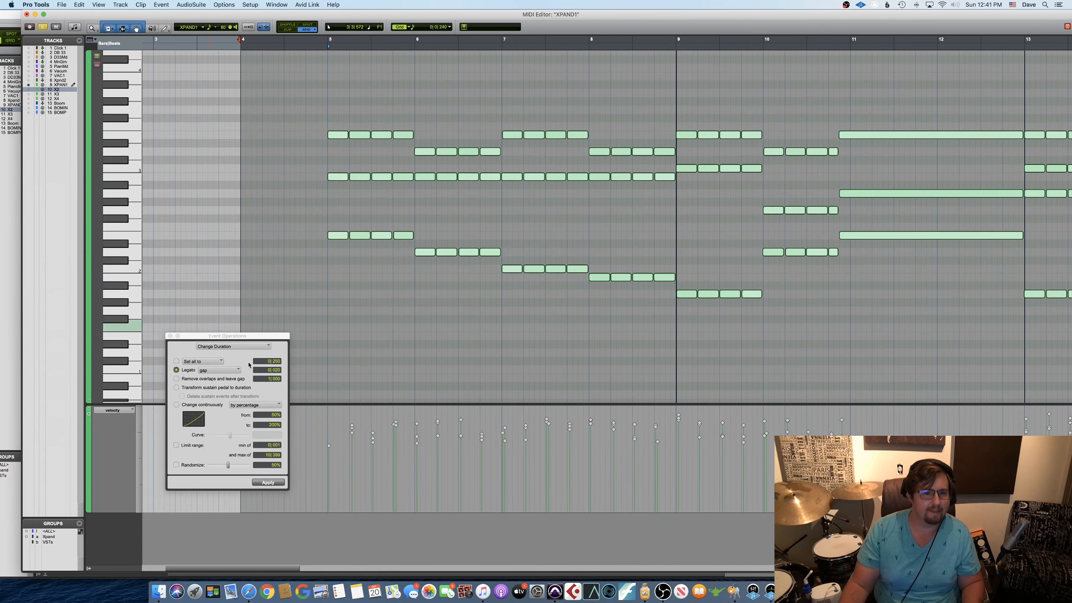
- Set all selected note durations to 0|300, with Limit range on at a minimum of 0|100 and Randomize enabled
left_click(176, 361)
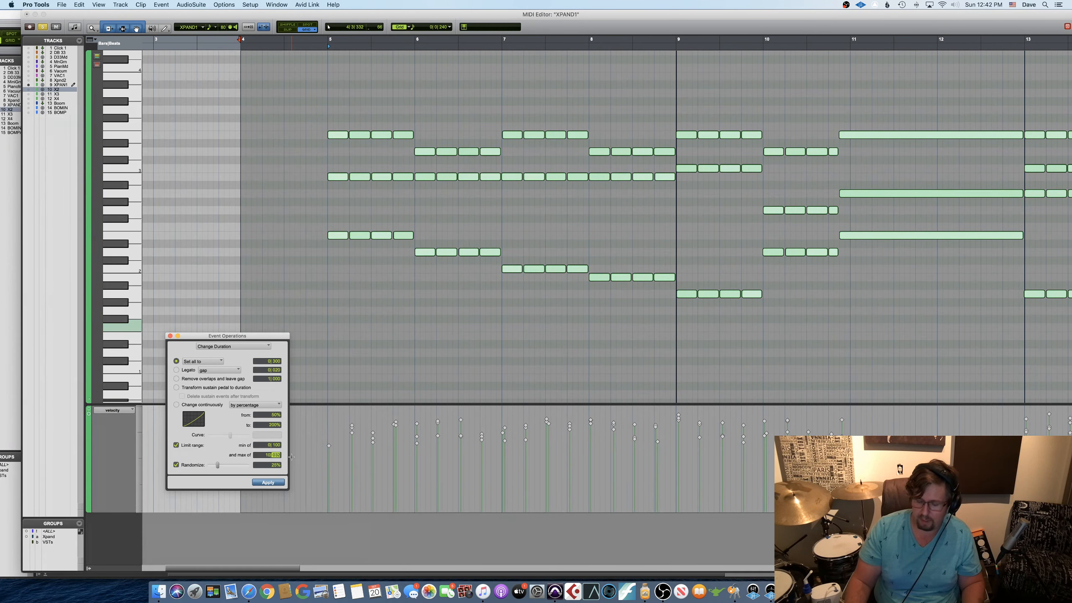
left_click(282, 482)
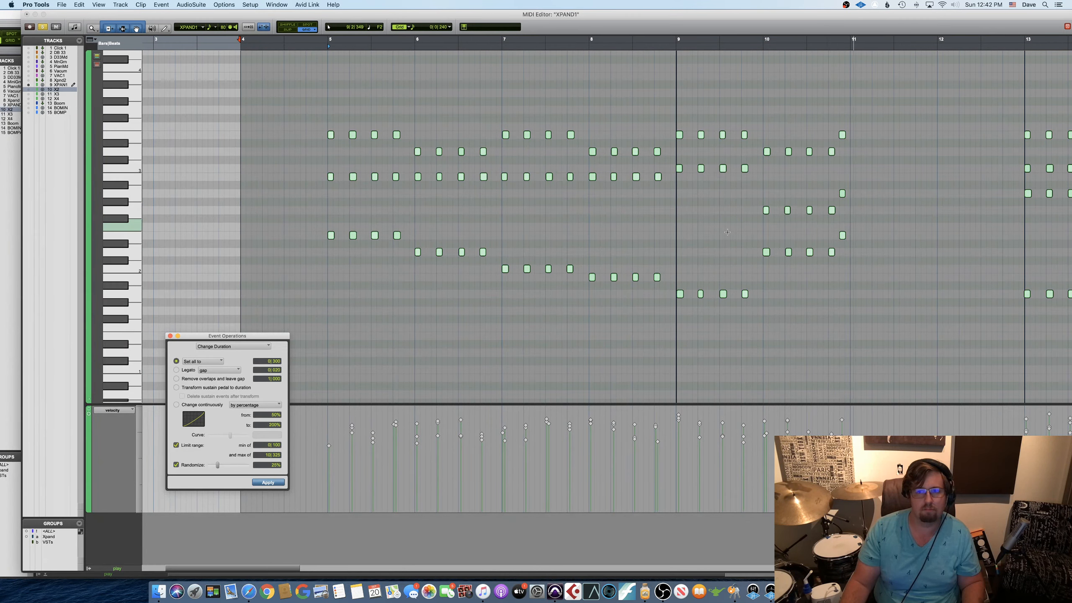
- Select only the three-note chord just before bar 11 and lengthen it with Change Duration in Legato gap mode
left_click(796, 297)
scroll(781, 274, "right", 5)
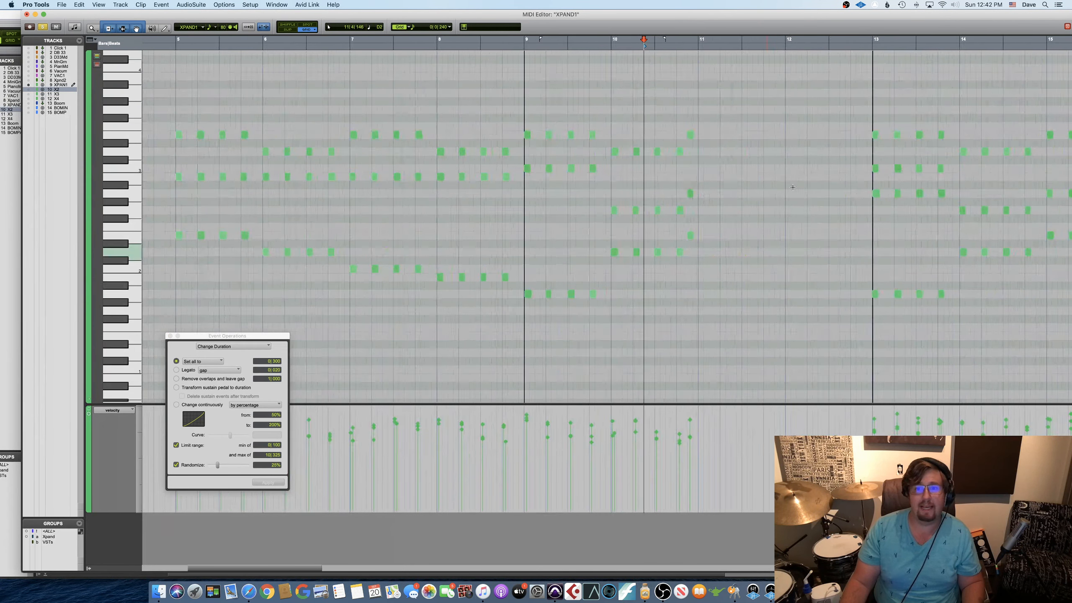
left_click(693, 111)
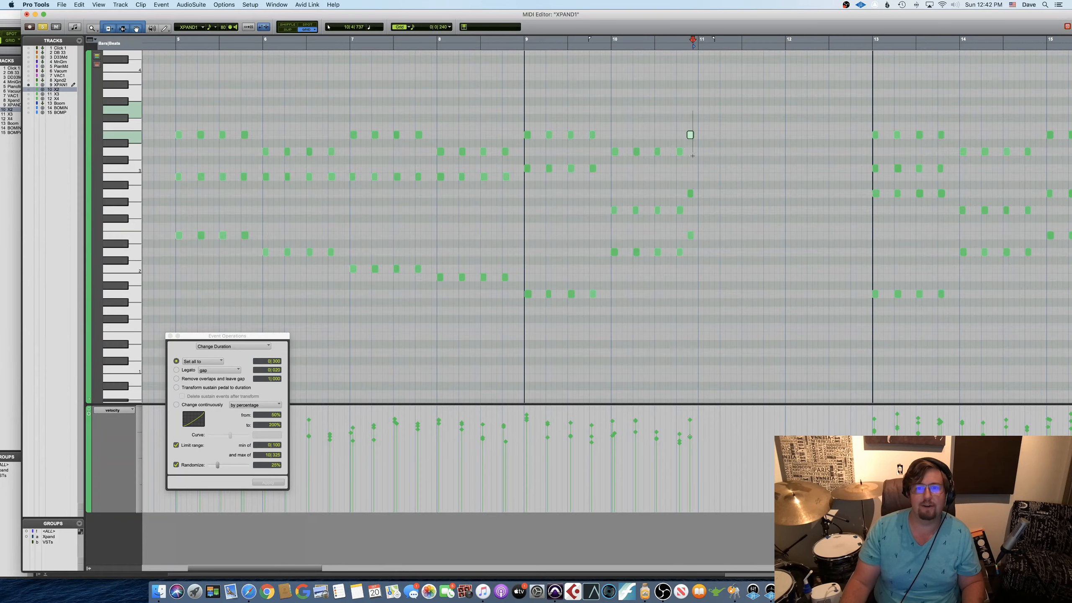
left_click_drag(693, 109, 775, 167)
left_click_drag(729, 292, 688, 122)
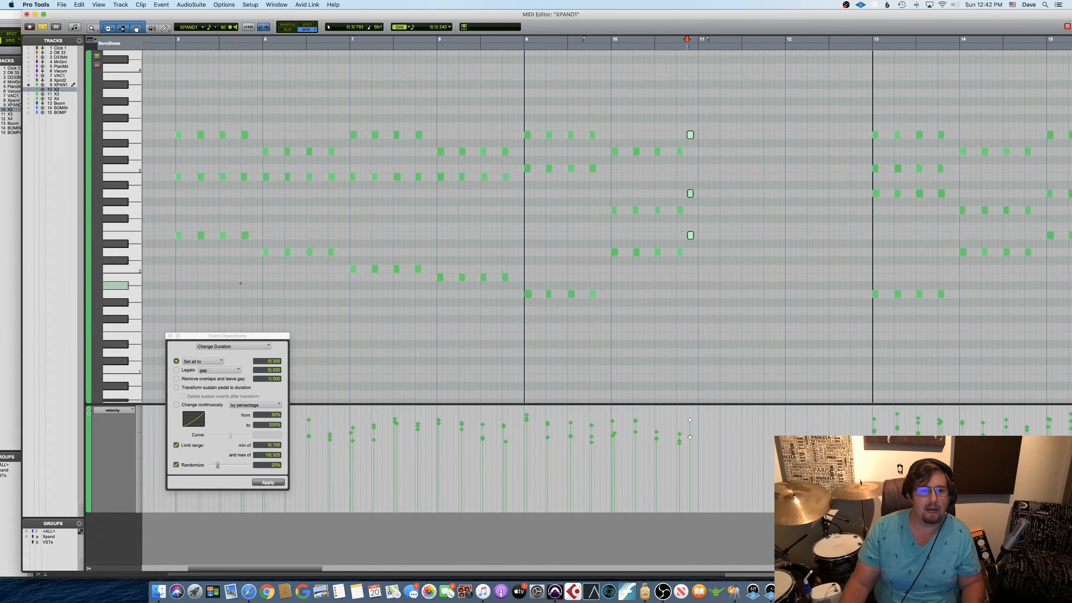
scroll(759, 164, "right", 10)
scroll(1012, 165, "right", 20)
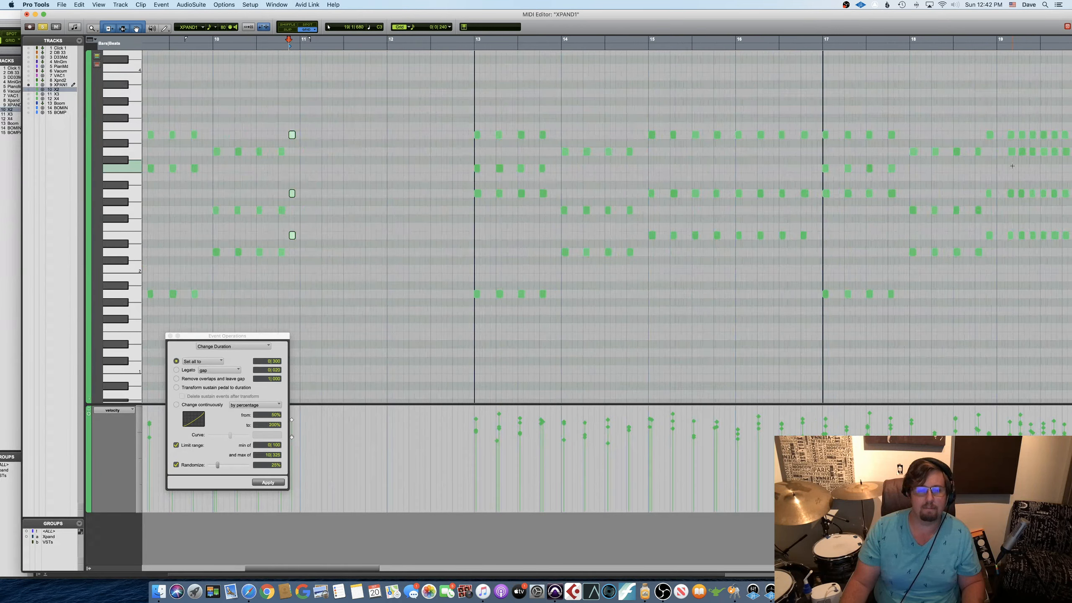
scroll(996, 162, "left", 20)
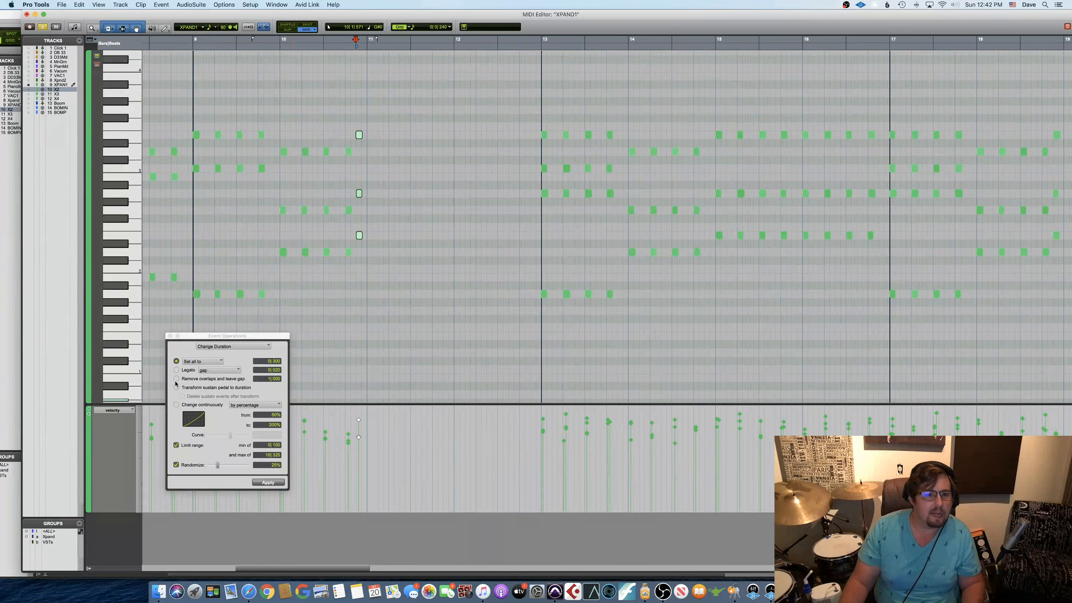
left_click(176, 369)
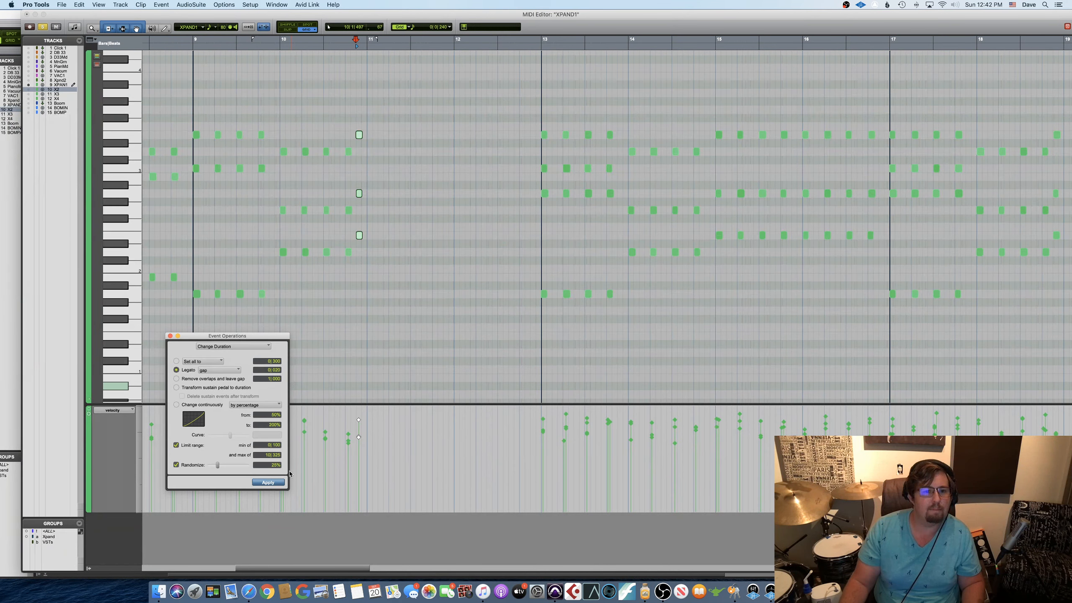
left_click(268, 482)
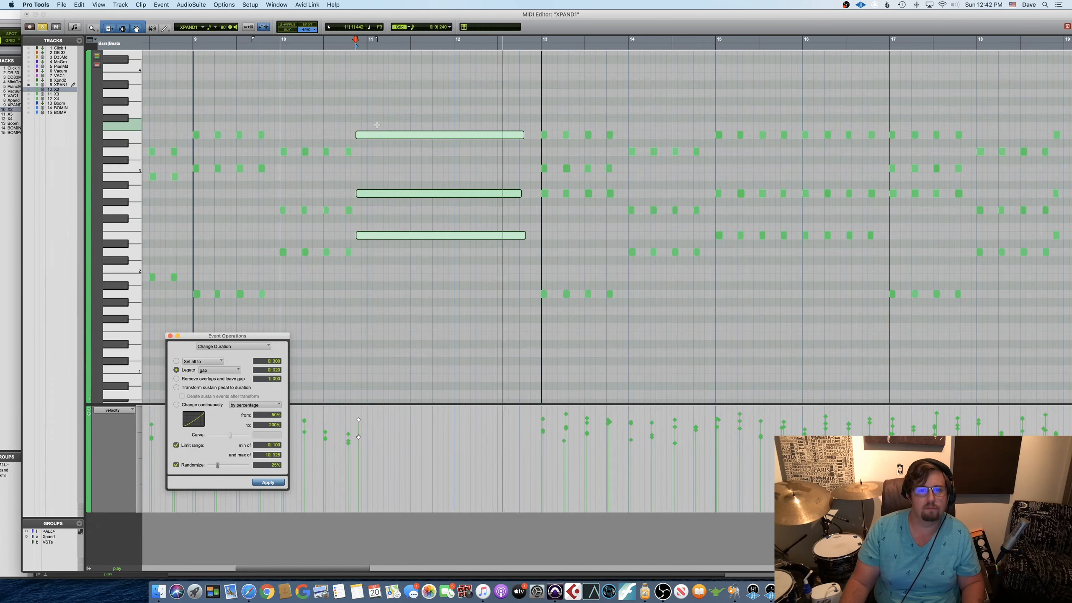
- Place the playback start just after bar 20 and briefly play the XPAND1 part from there
scroll(381, 135, "right", 5)
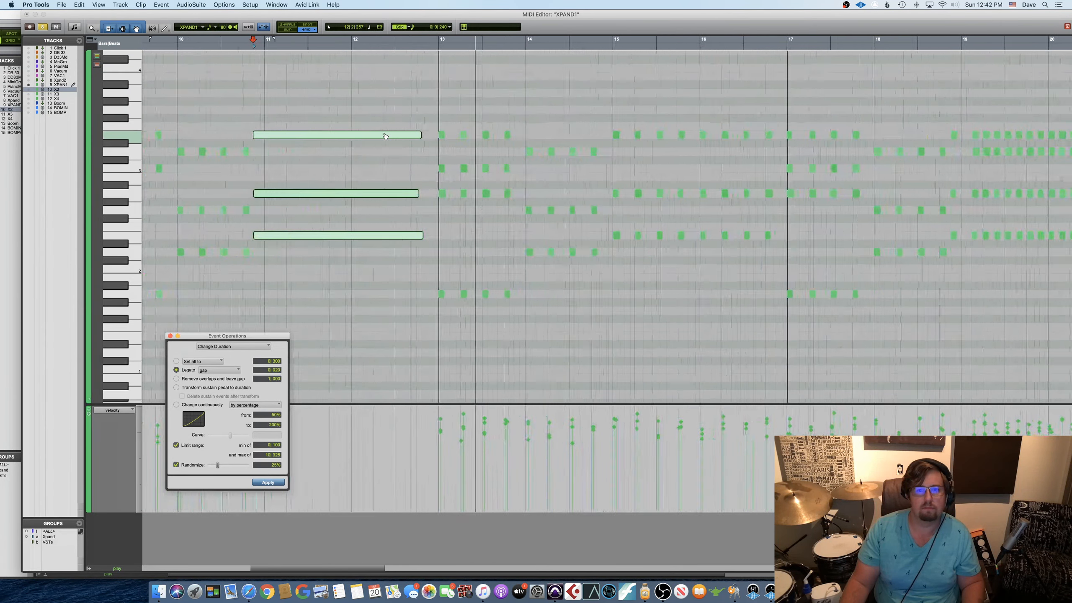
key("super+bracketleft")
key("super+bracketleft")
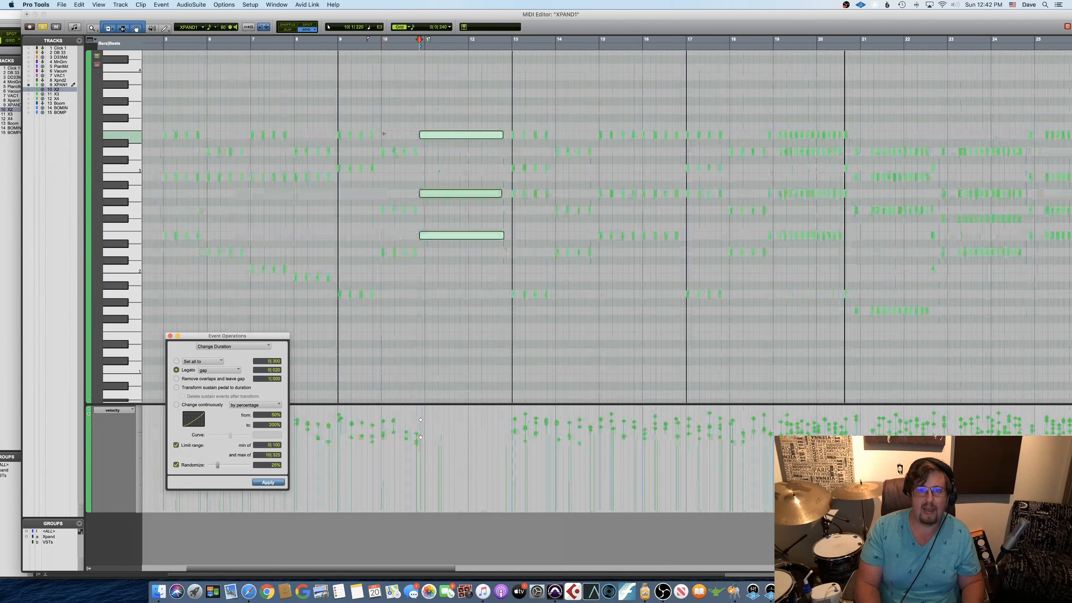
key("super+bracketright")
key("super+bracketright")
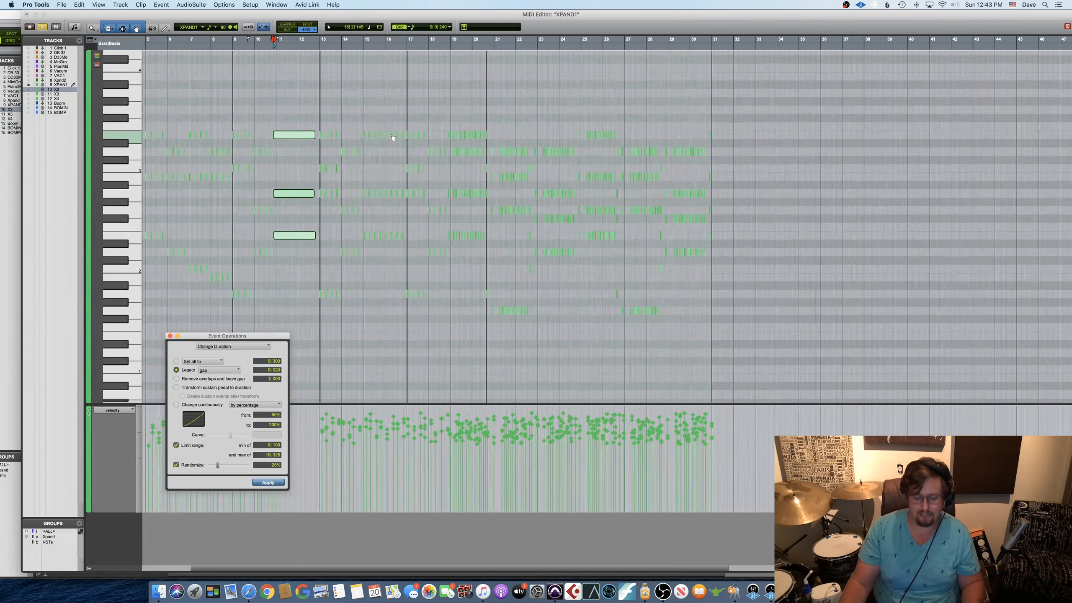
scroll(391, 134, "right", 15)
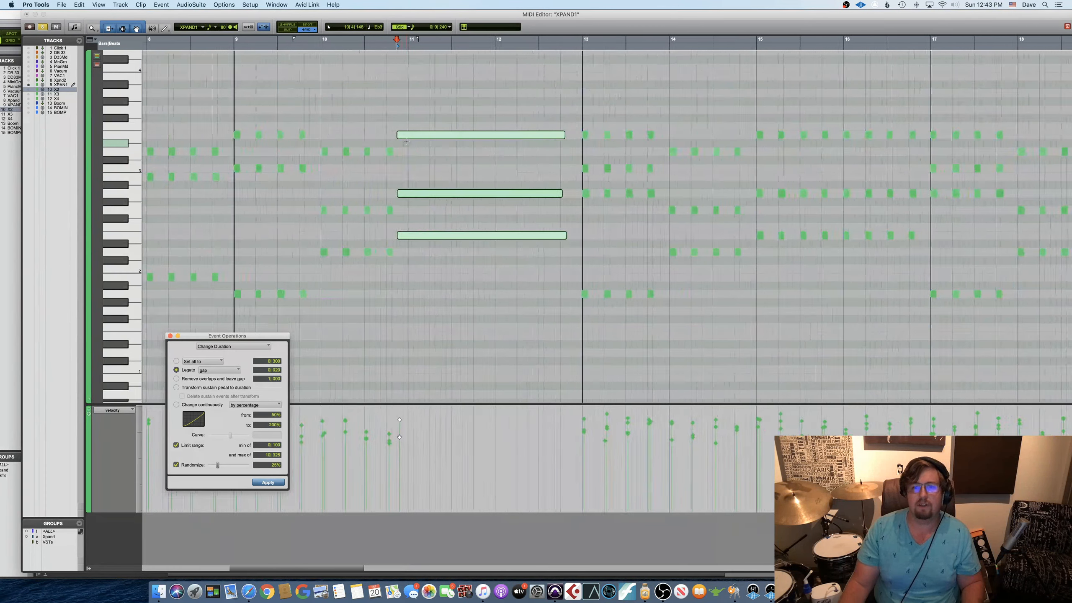
scroll(407, 140, "right", 14)
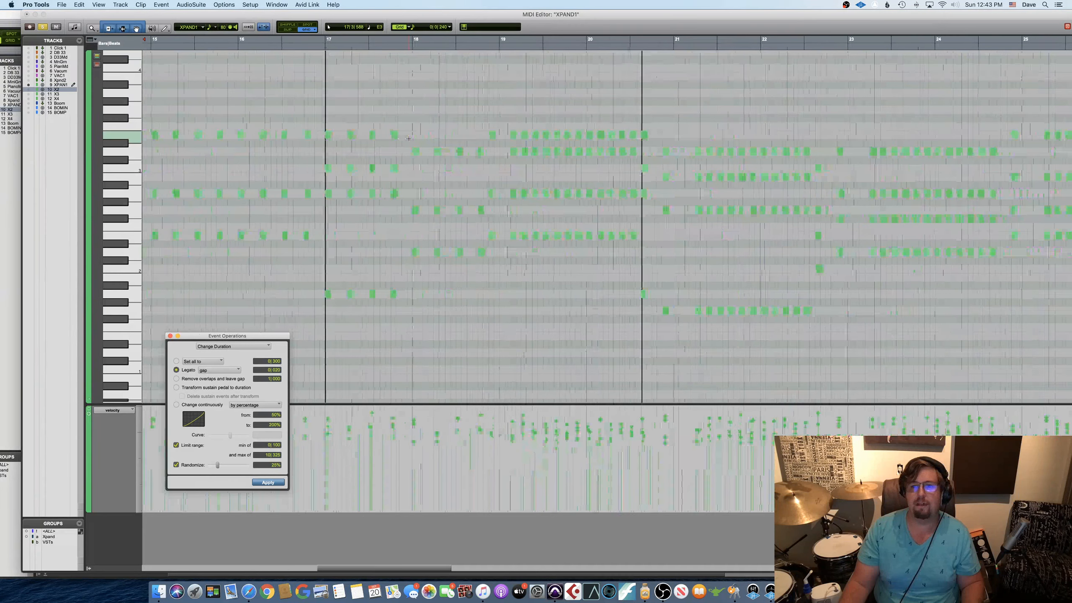
left_click(536, 45)
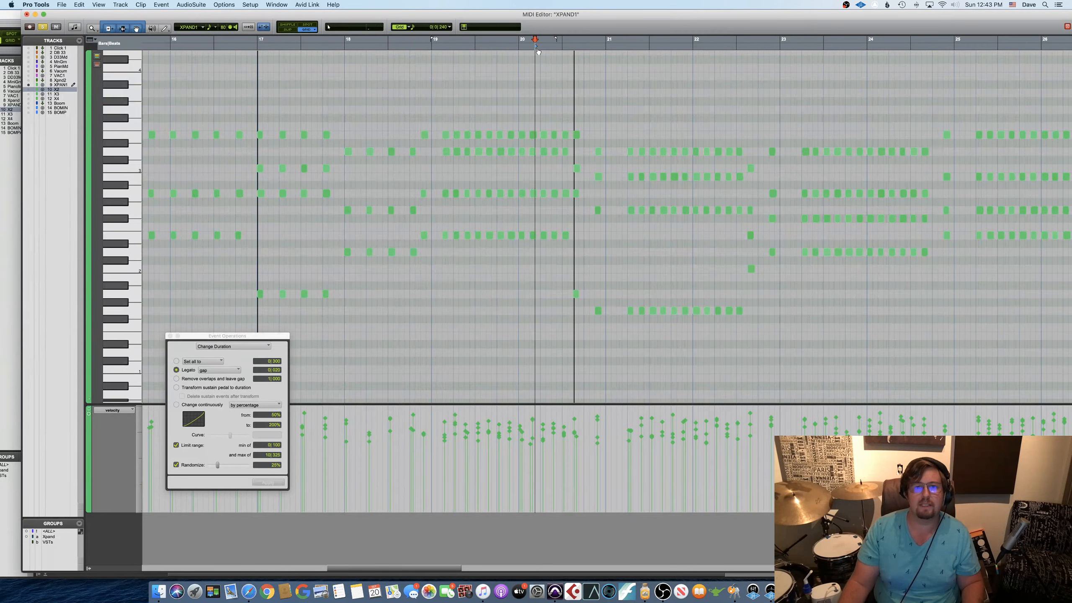
key("space")
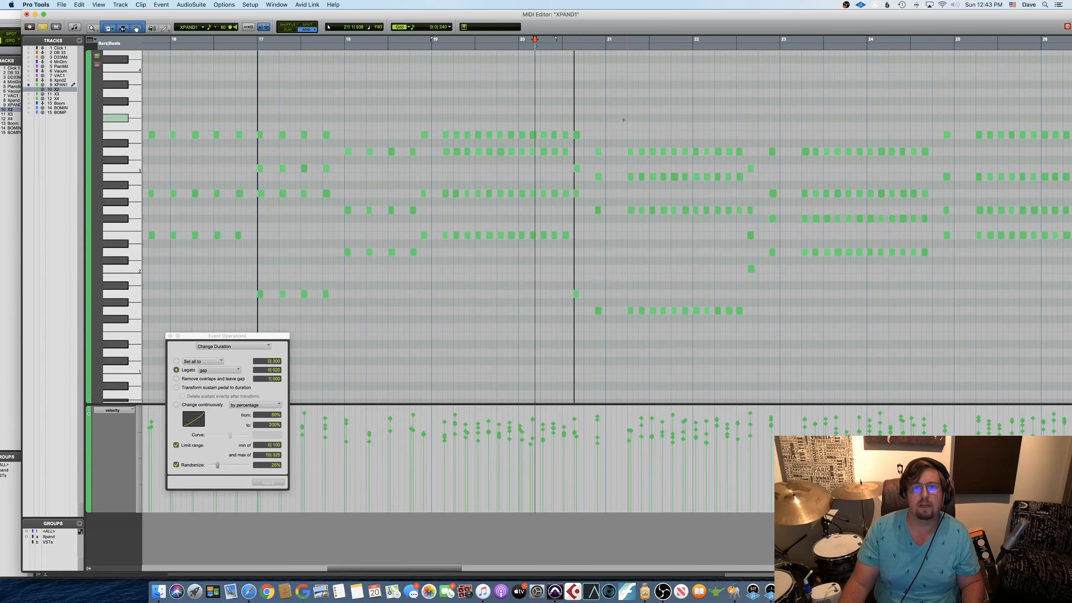
key("space")
- Select the isolated chords before and after the repeated-note runs between bars 18 and 31, and lengthen them with Legato gap
left_click_drag(574, 123, 608, 329)
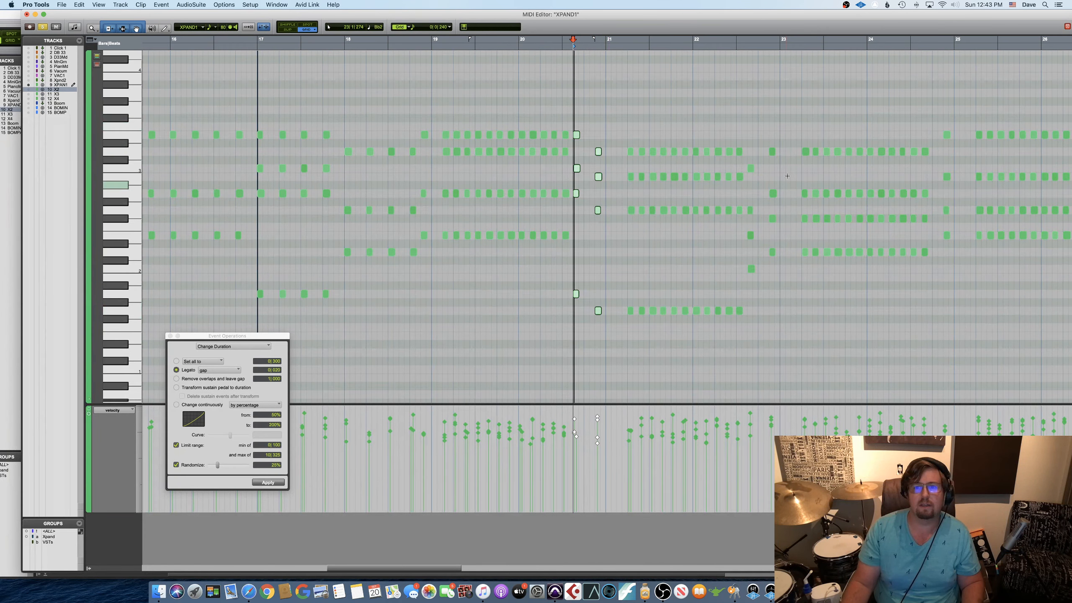
left_click_drag(754, 128, 777, 269)
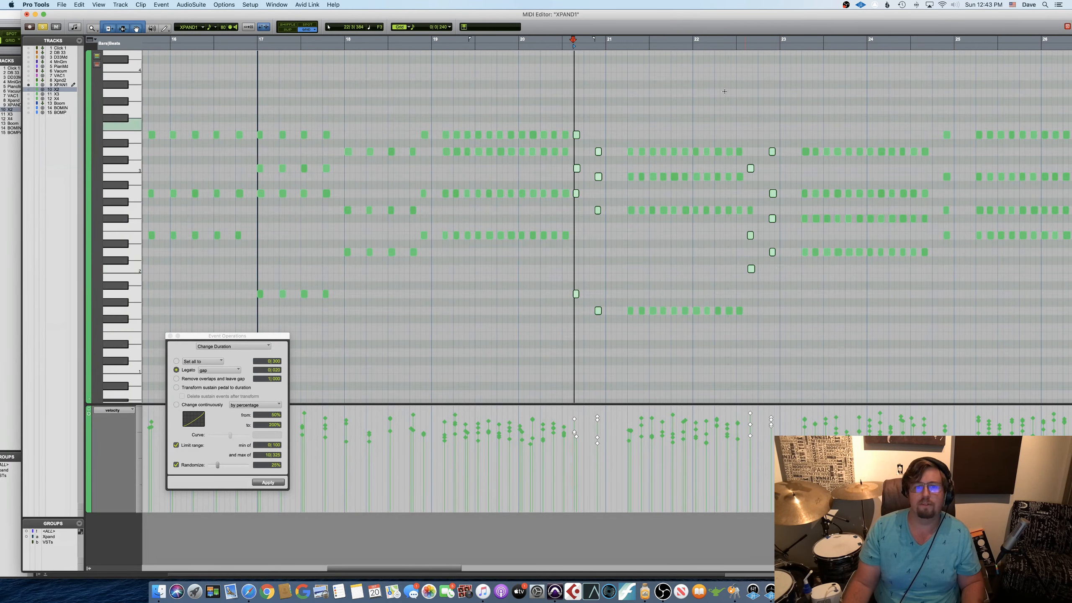
left_click_drag(412, 115, 430, 270)
scroll(675, 168, "right", 5)
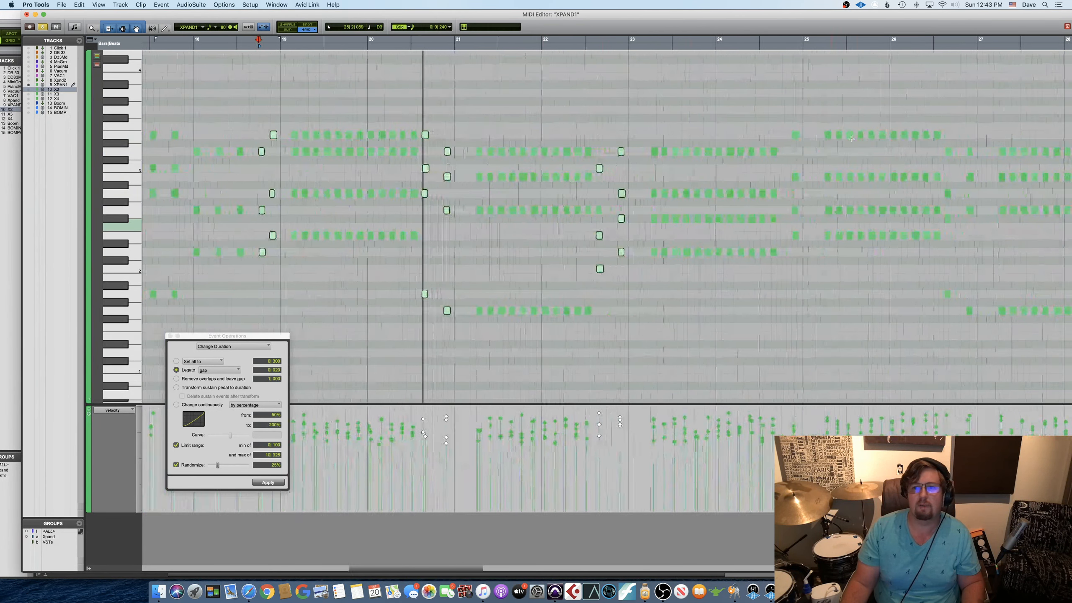
left_click_drag(767, 112, 805, 272)
scroll(773, 170, "right", 6)
left_click_drag(746, 135, 781, 355)
scroll(744, 281, "right", 1)
scroll(744, 281, "right", 6)
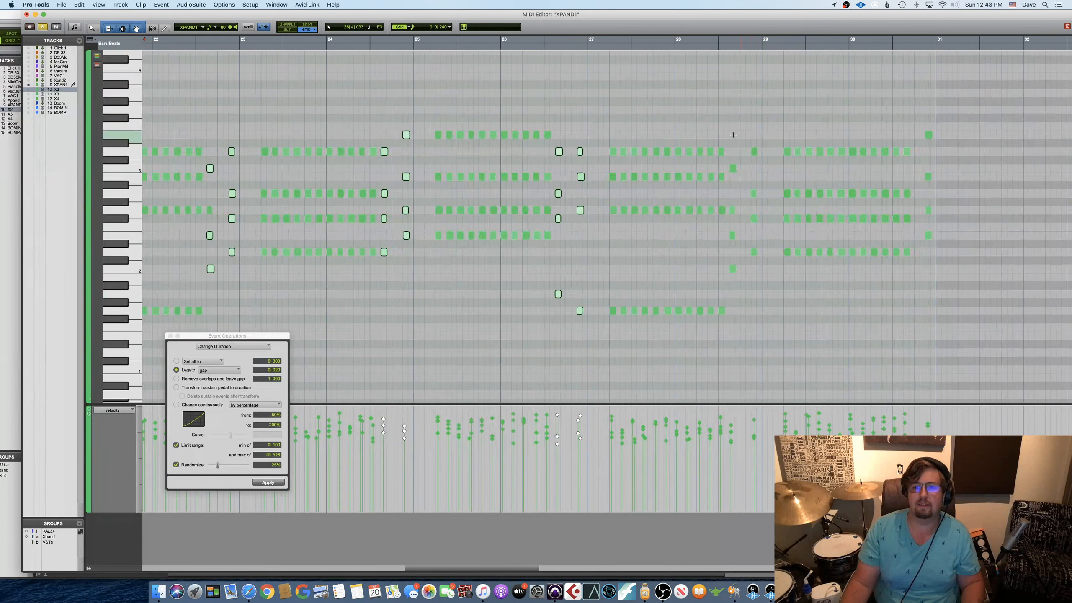
left_click_drag(735, 131, 768, 283)
scroll(435, 113, "right", 13)
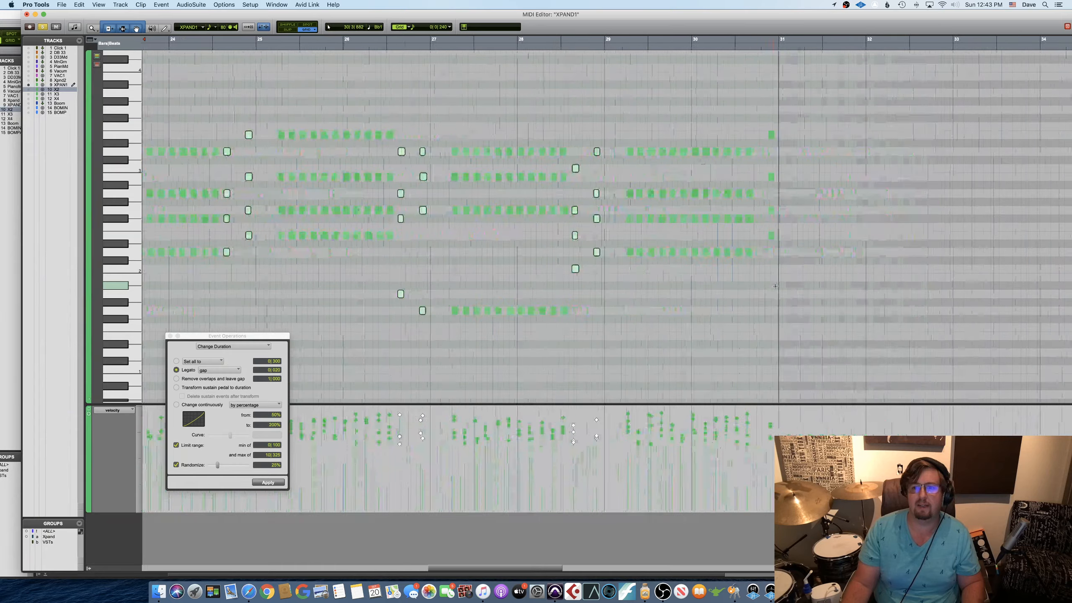
left_click_drag(481, 115, 510, 286)
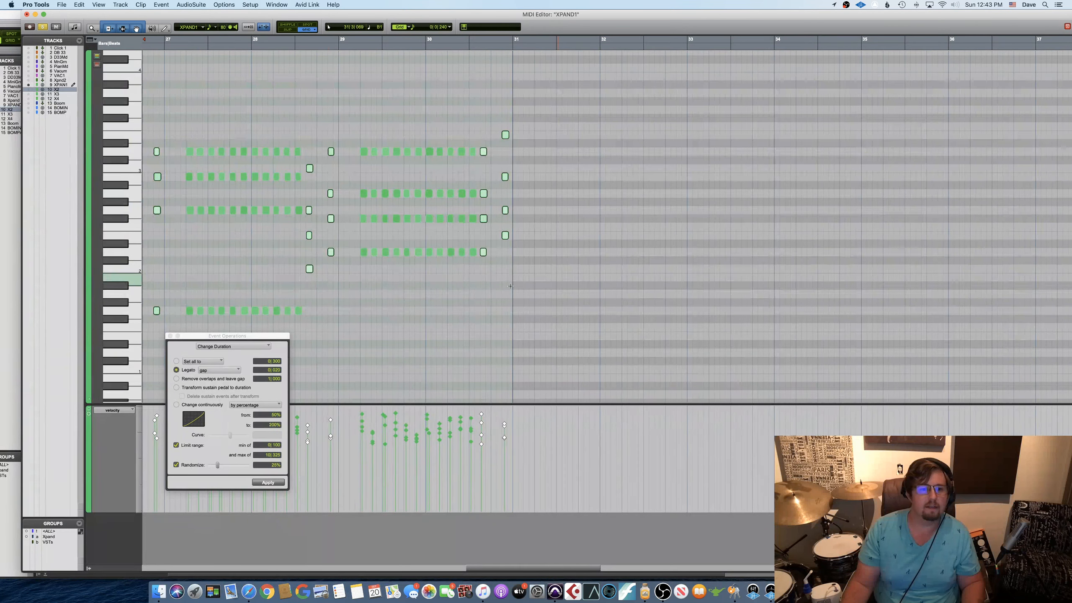
left_click(267, 482)
- Examine the lengths and gaps of the extended chords between bars 21 and 31, especially around bar 27
scroll(506, 262, "left", 5)
scroll(506, 262, "left", 10)
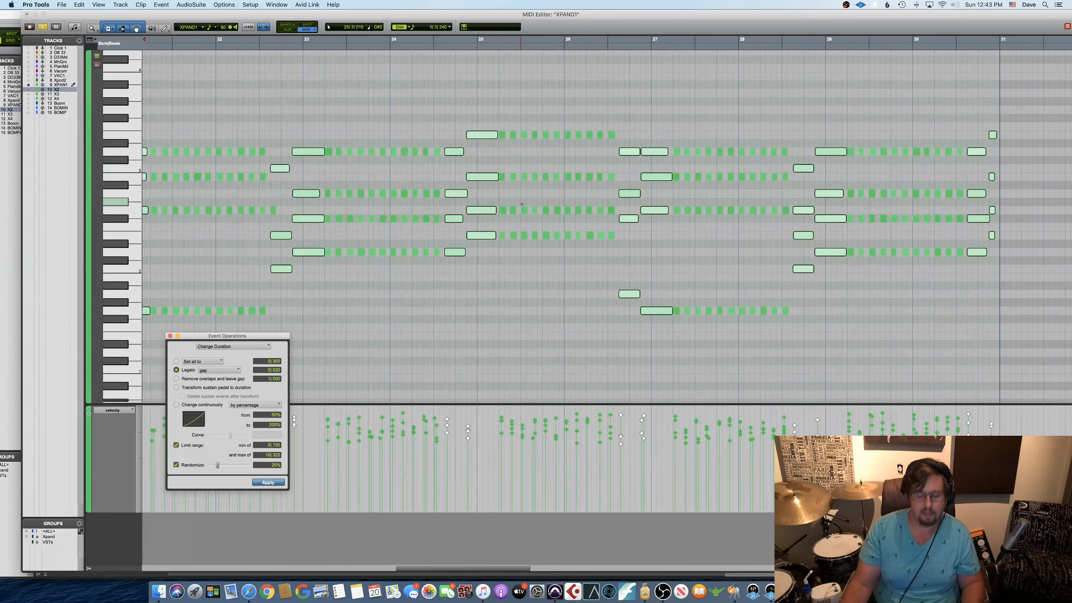
key("super+bracketright")
key("super+bracketright")
key("super+bracketright")
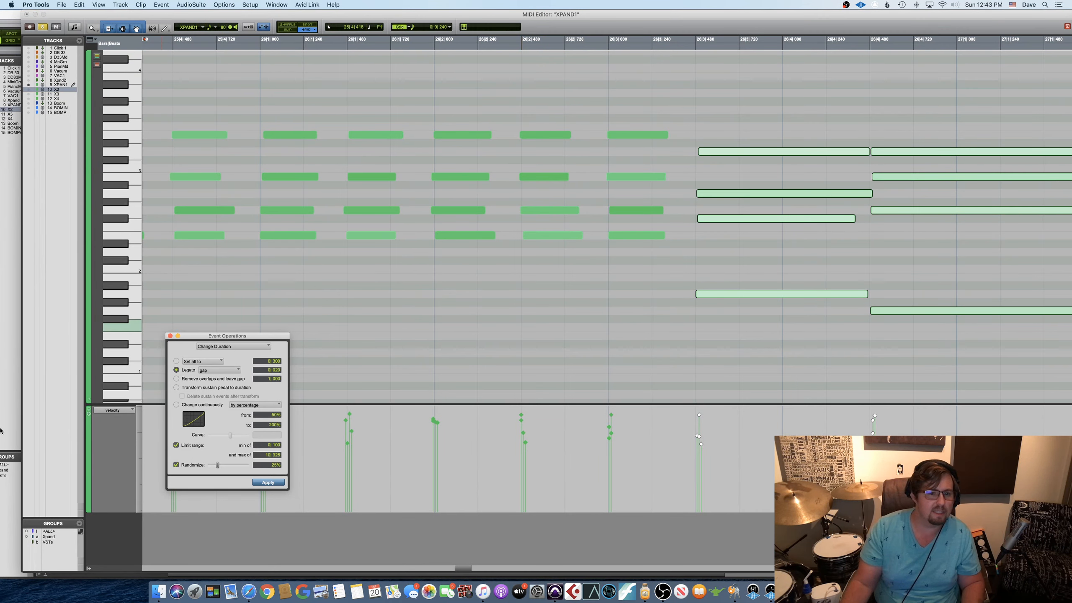
key("super+bracketleft")
key("super+bracketleft")
key("super+bracketleft")
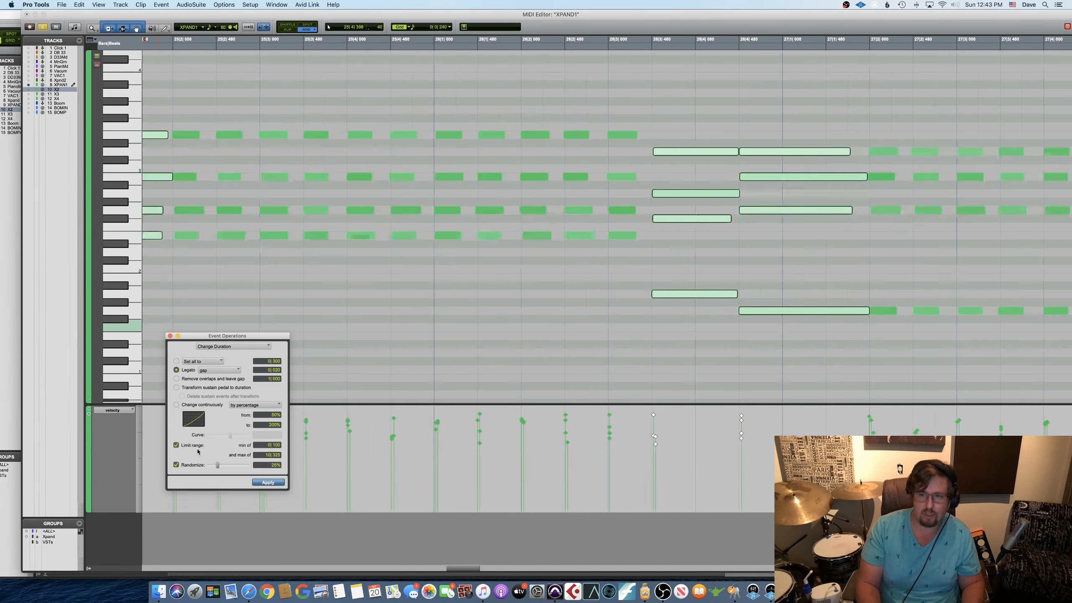
- Play the XPAND1 part from around bar 9 through the lengthened chords and stop playback
key("super+bracketleft")
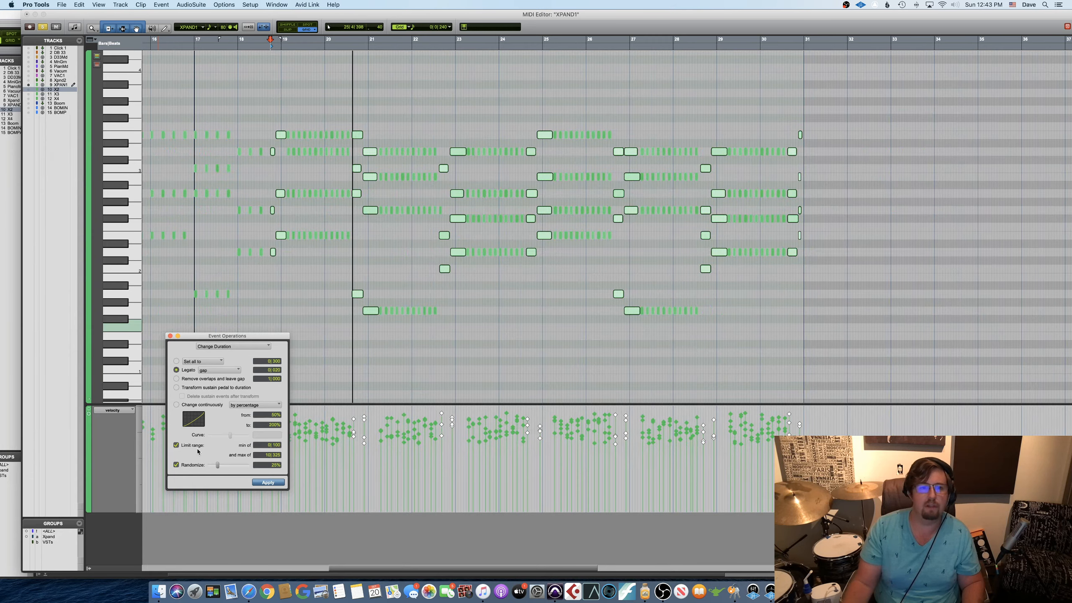
scroll(415, 201, "left", 15)
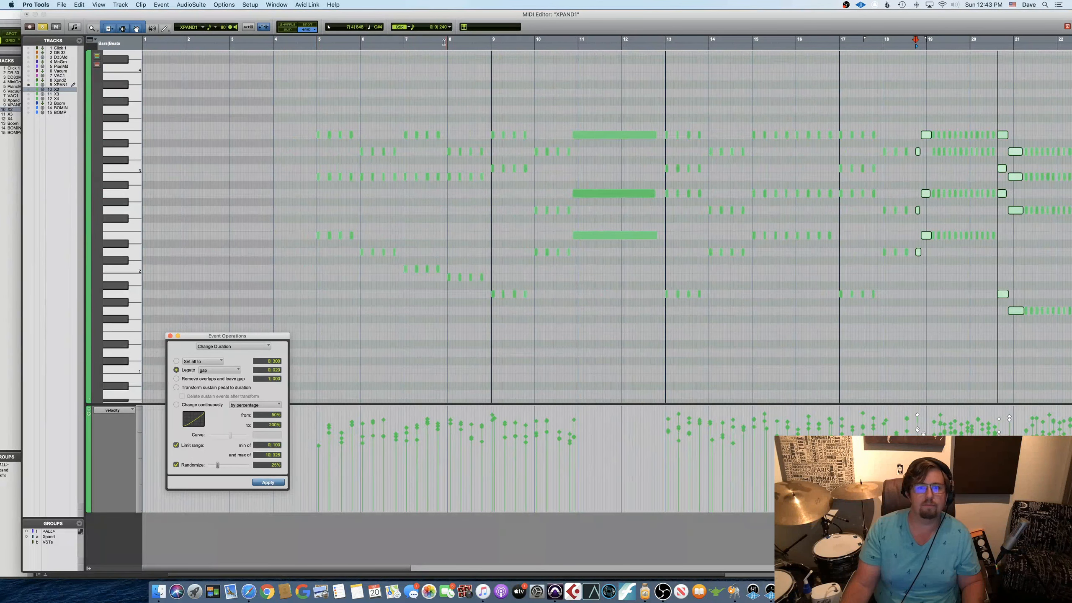
left_click(493, 51)
key("space")
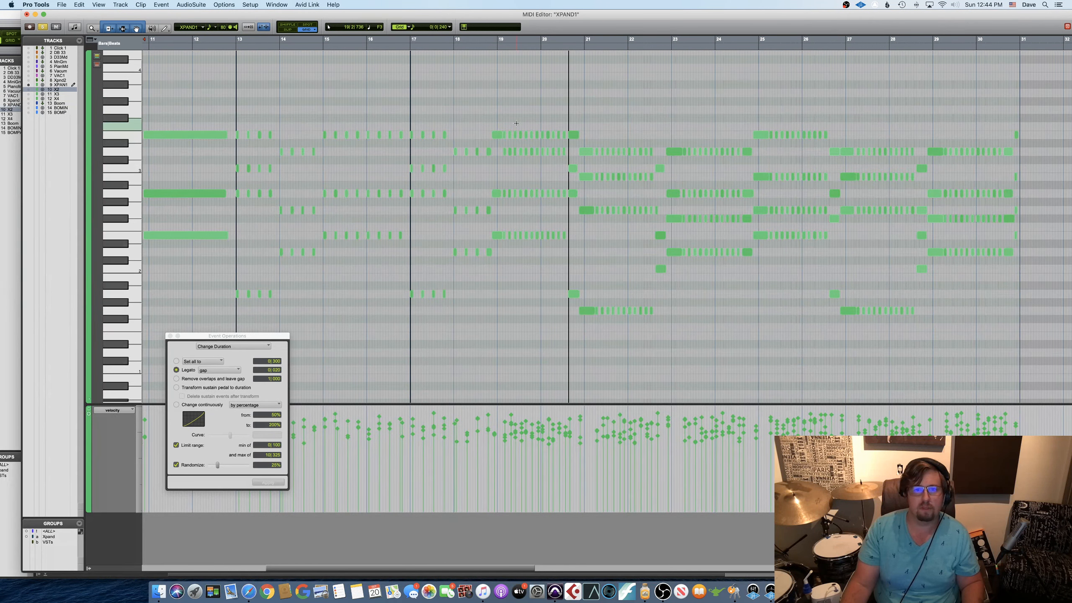
key("space")
- Select the repeated-note run in bars 19 and 20, and try Change Velocity smoothly by percentage from 1% to 400%
key("t")
key("t")
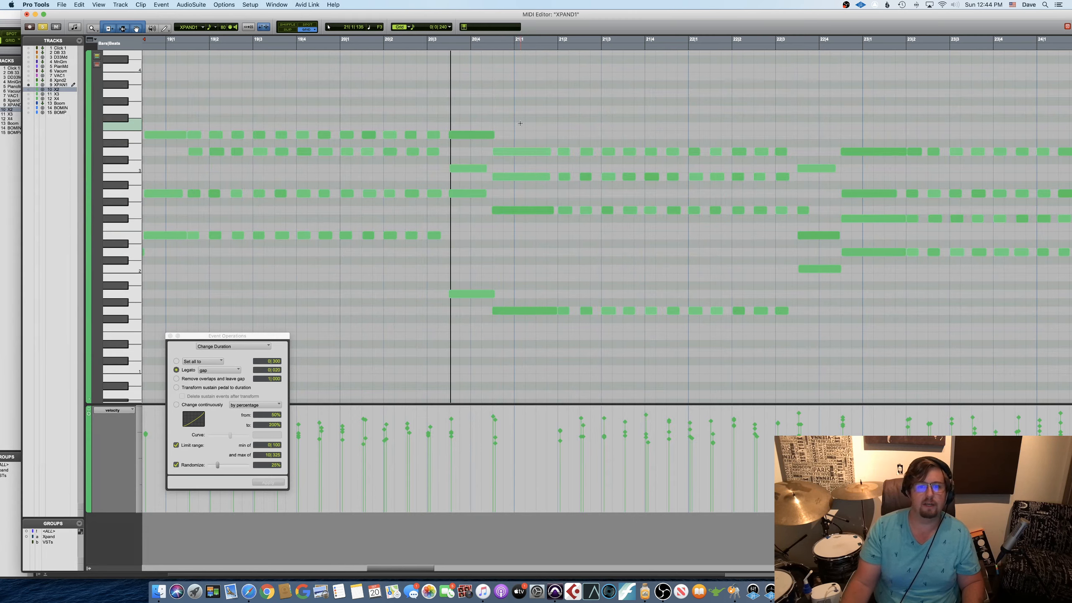
scroll(687, 80, "left", 5)
scroll(687, 80, "left", 2)
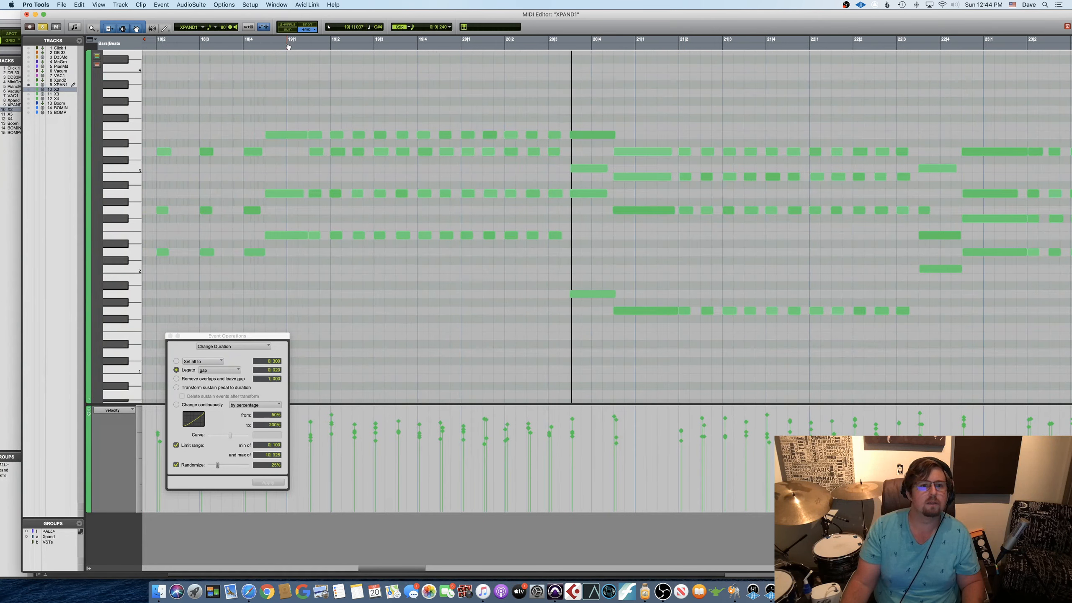
left_click_drag(314, 120, 564, 267)
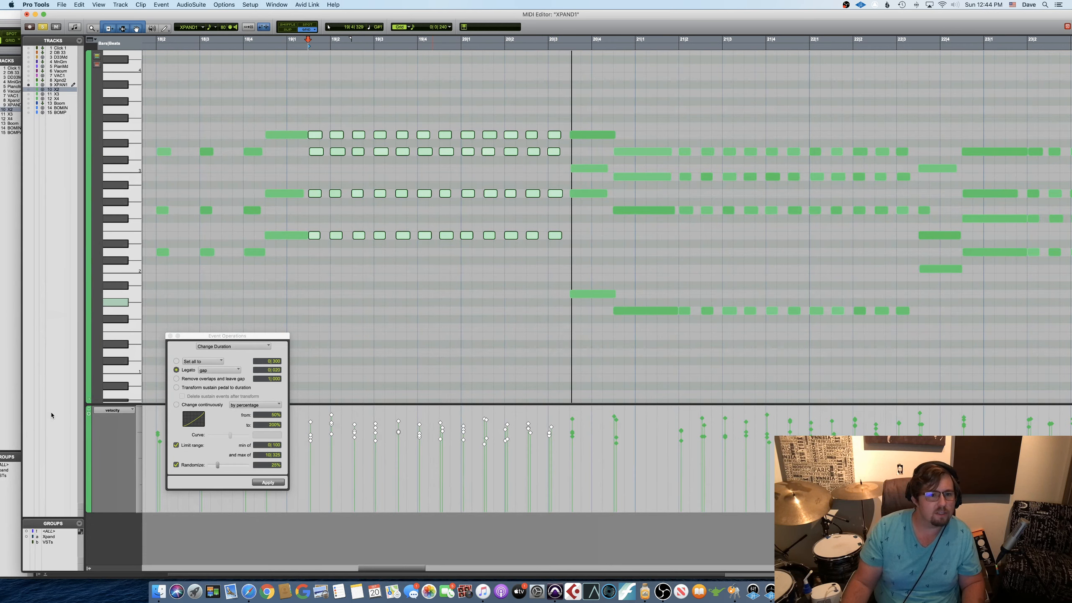
left_click(233, 346)
left_click(231, 354)
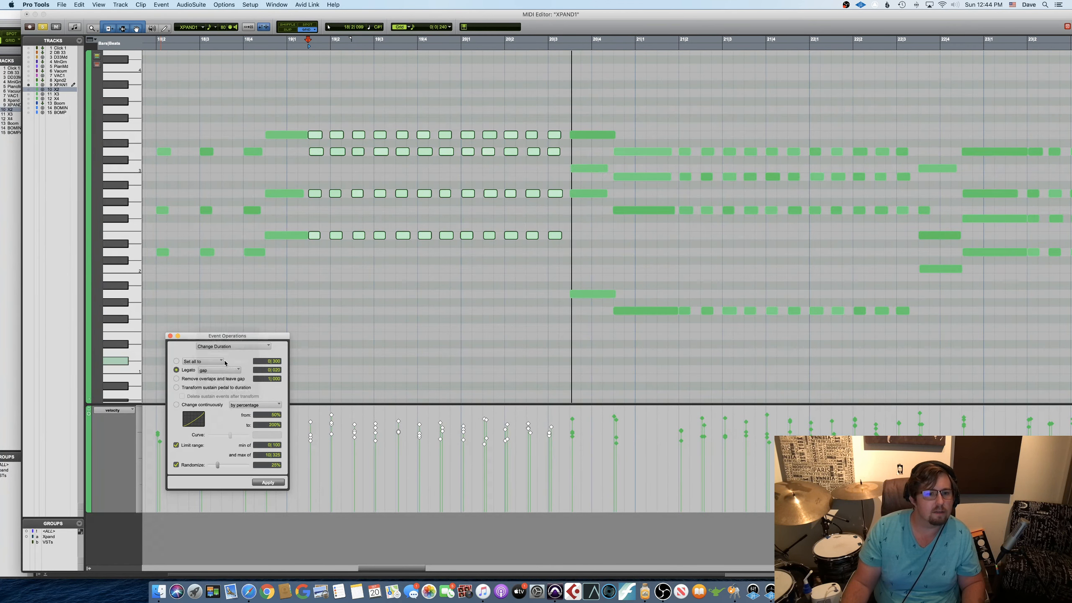
left_click(182, 444)
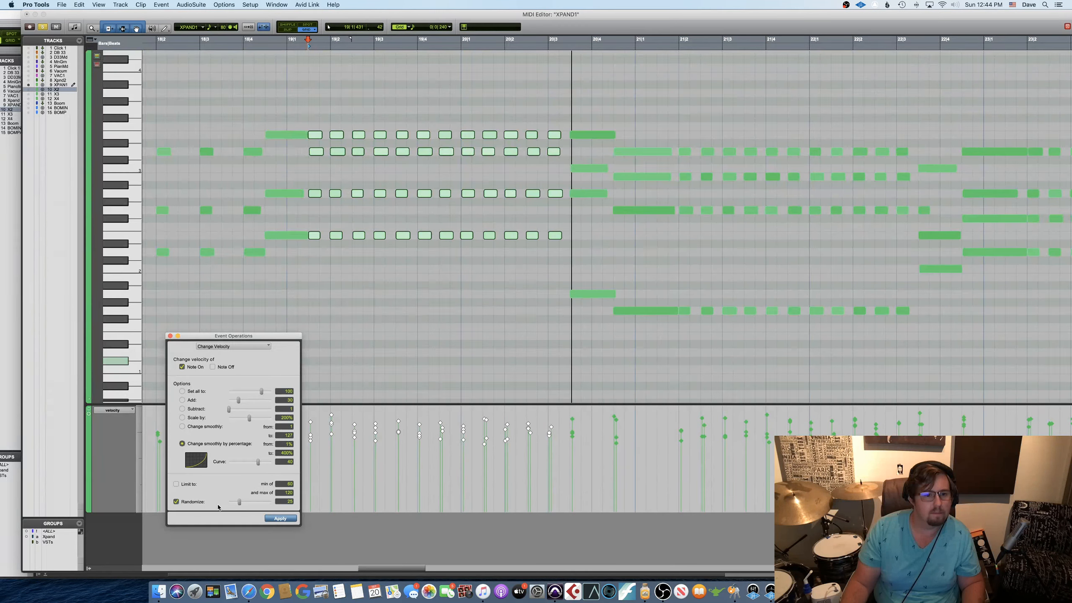
left_click(290, 519)
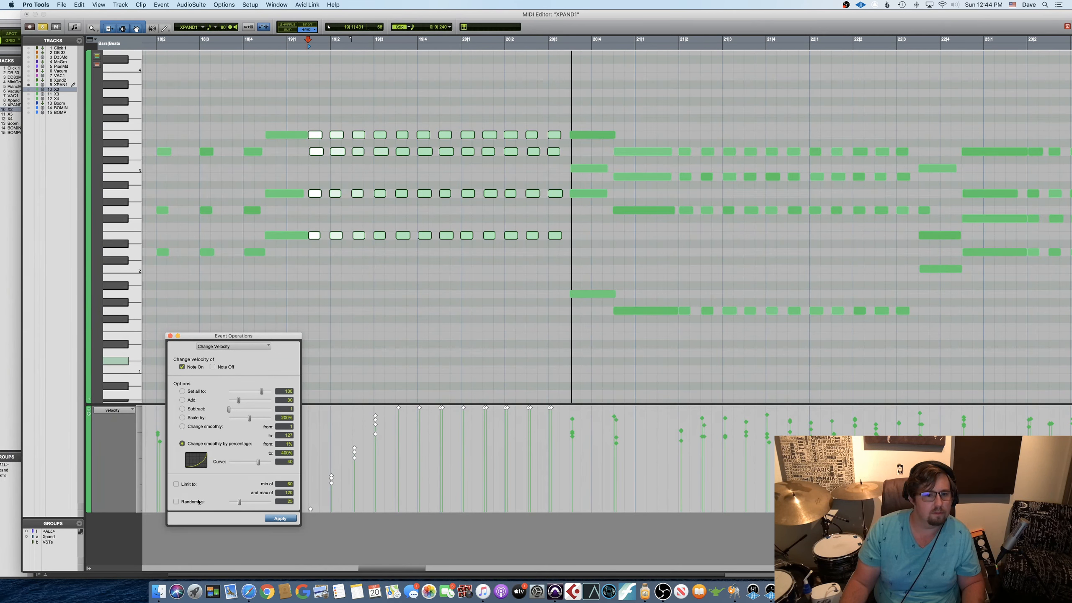
- Set the smooth velocity change to run from 50% to 200% and apply it to the run in bars 19 and 20
left_click(288, 444)
type("50")
type("200")
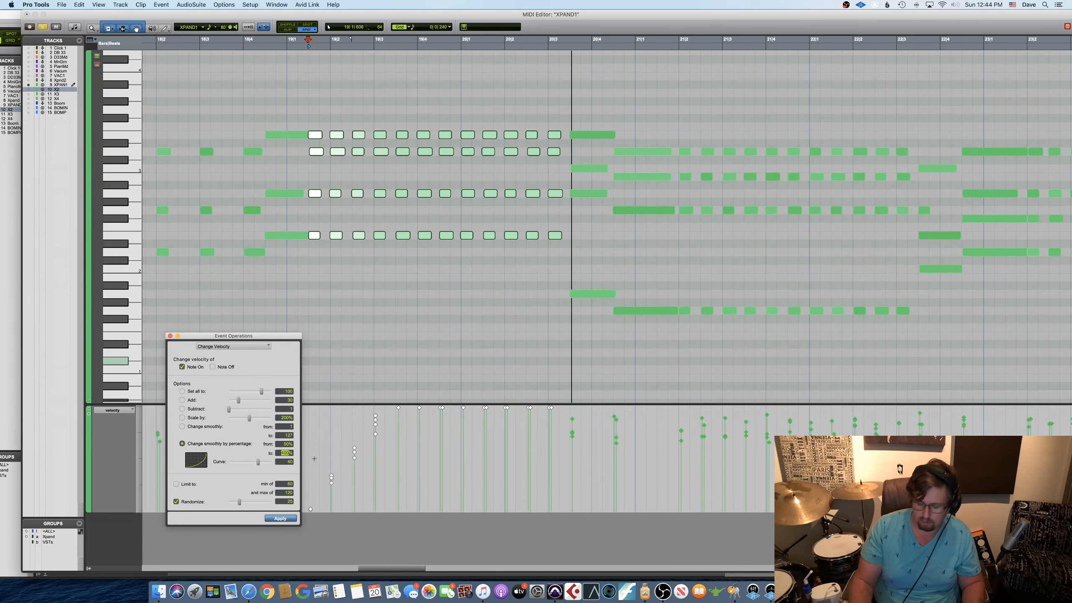
left_click(286, 518)
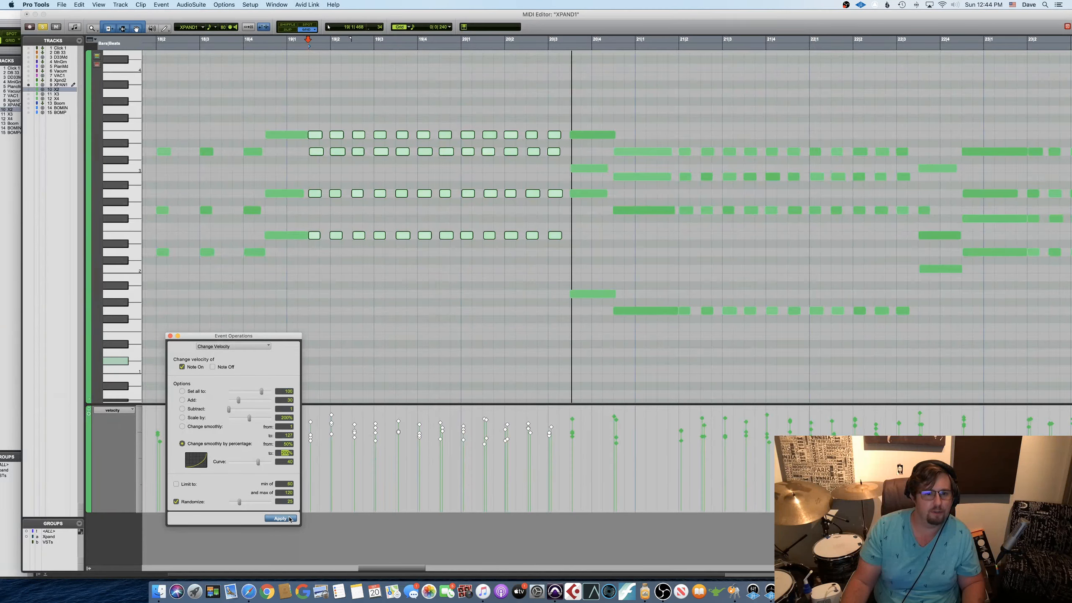
left_click(289, 518)
left_click(489, 365)
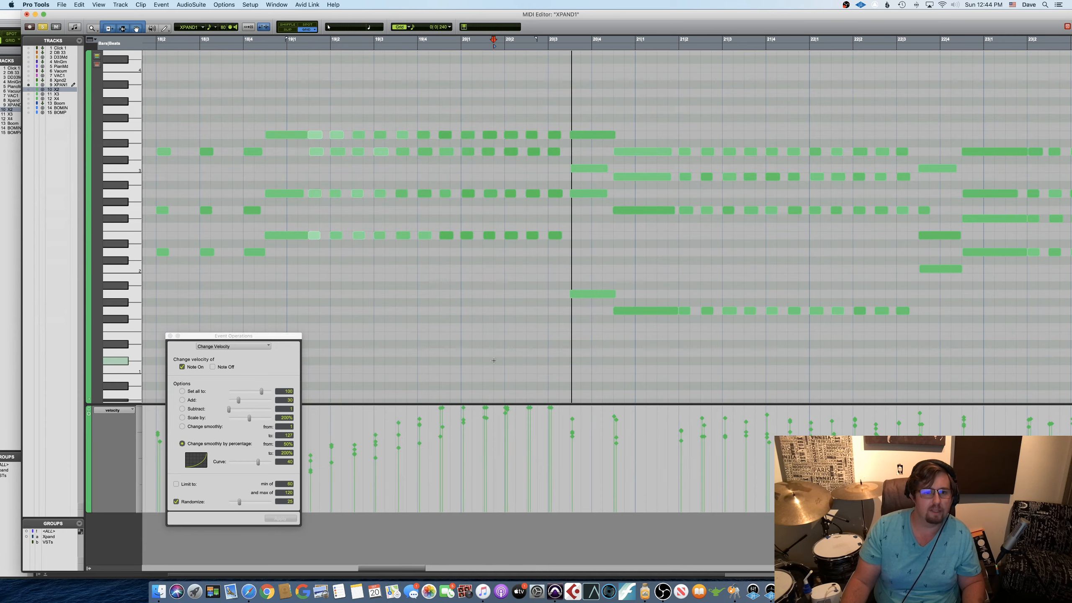
- Try the 50% to 200% velocity ramp on the same run with a flatter curve of 25
scroll(494, 361, "left", 3)
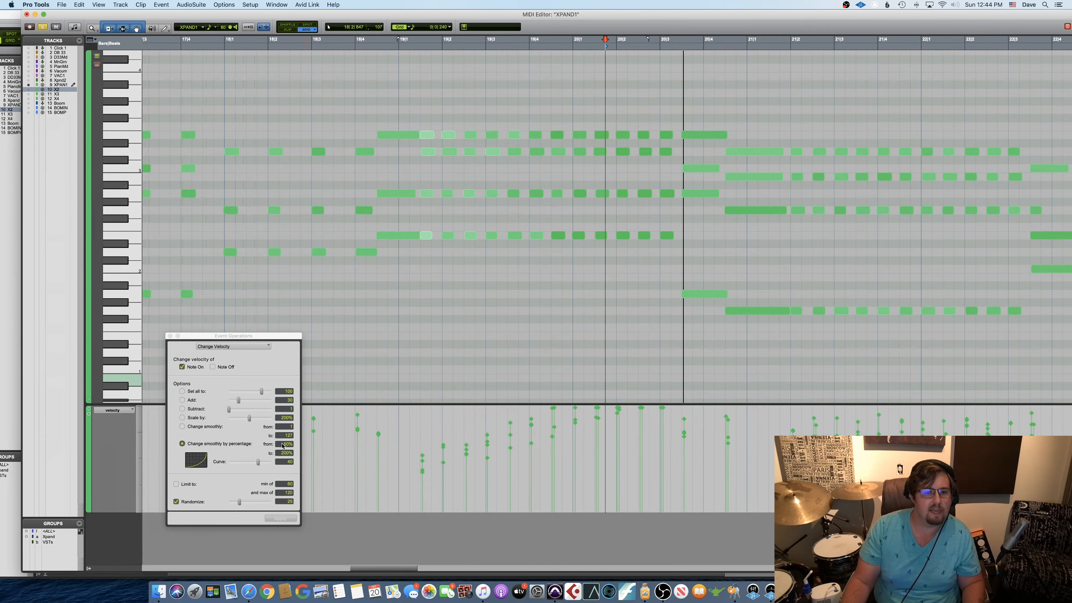
left_click_drag(252, 465, 255, 465)
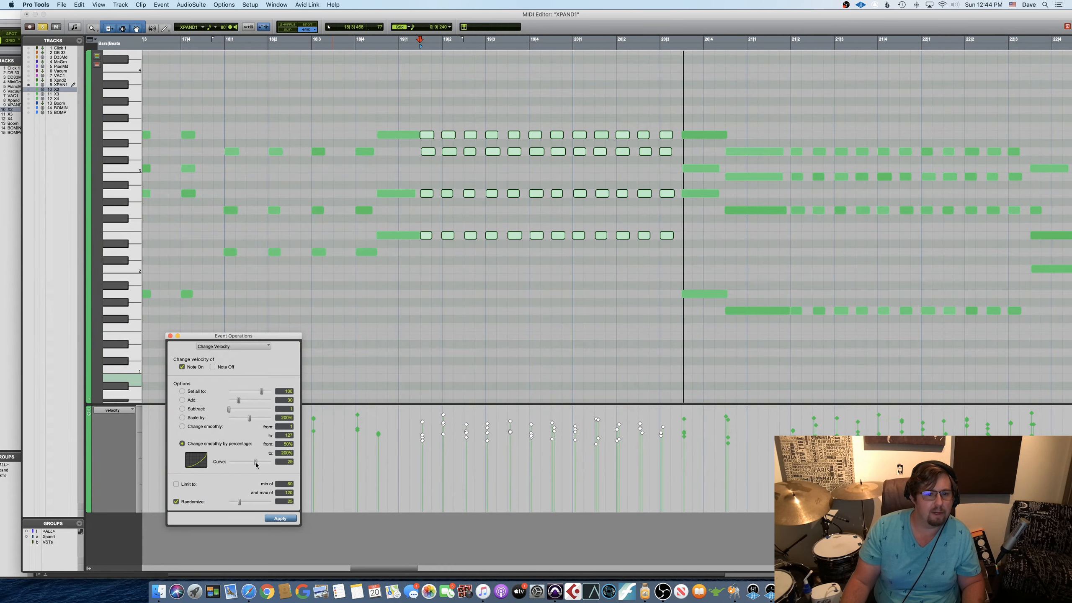
left_click(280, 518)
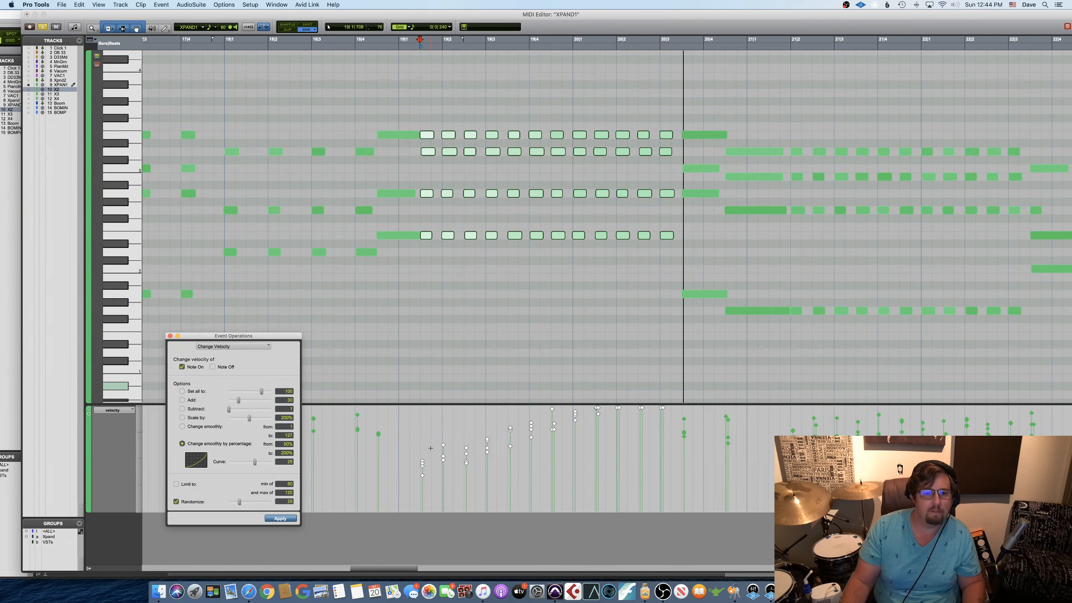
key("Return")
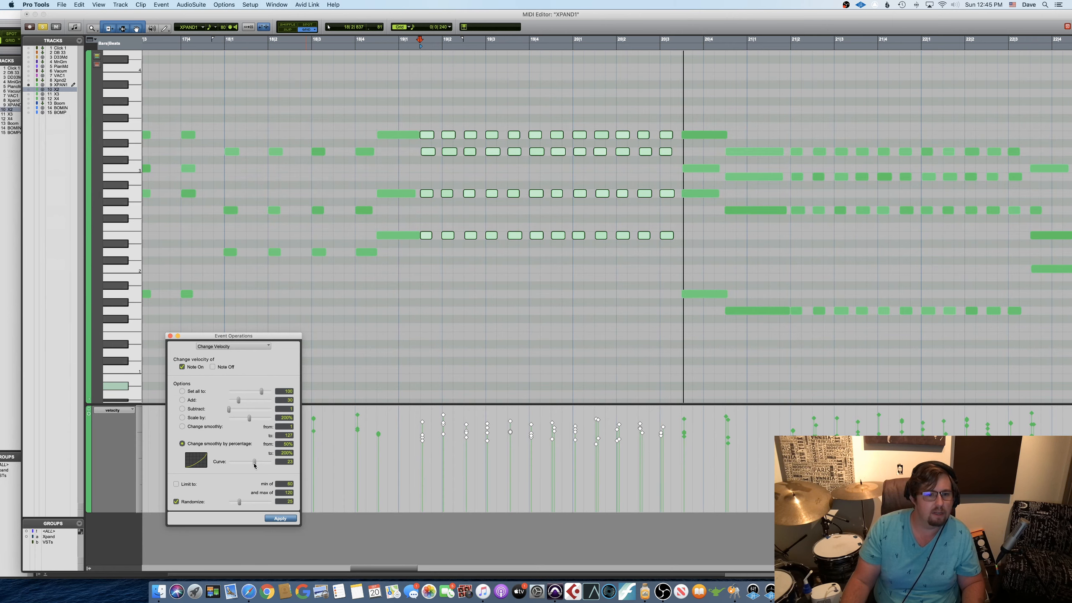
key("super+z")
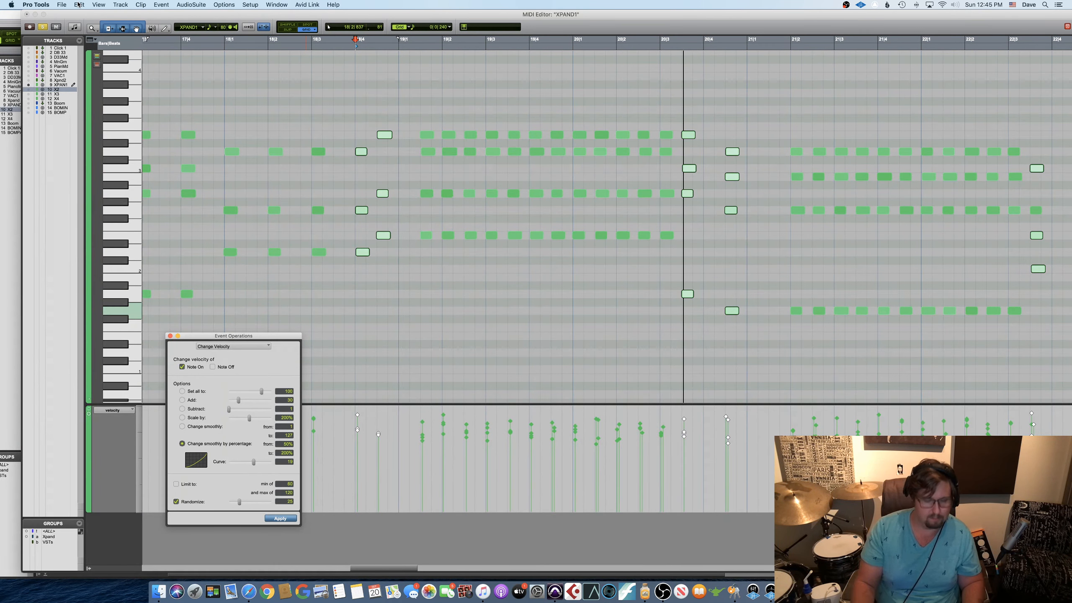
- Redo the chord lengthening, reselect the run in bars 19 and 20, and apply the 50% to 200% velocity ramp with curve 18
key("super+shift+z")
left_click_drag(420, 122, 671, 251)
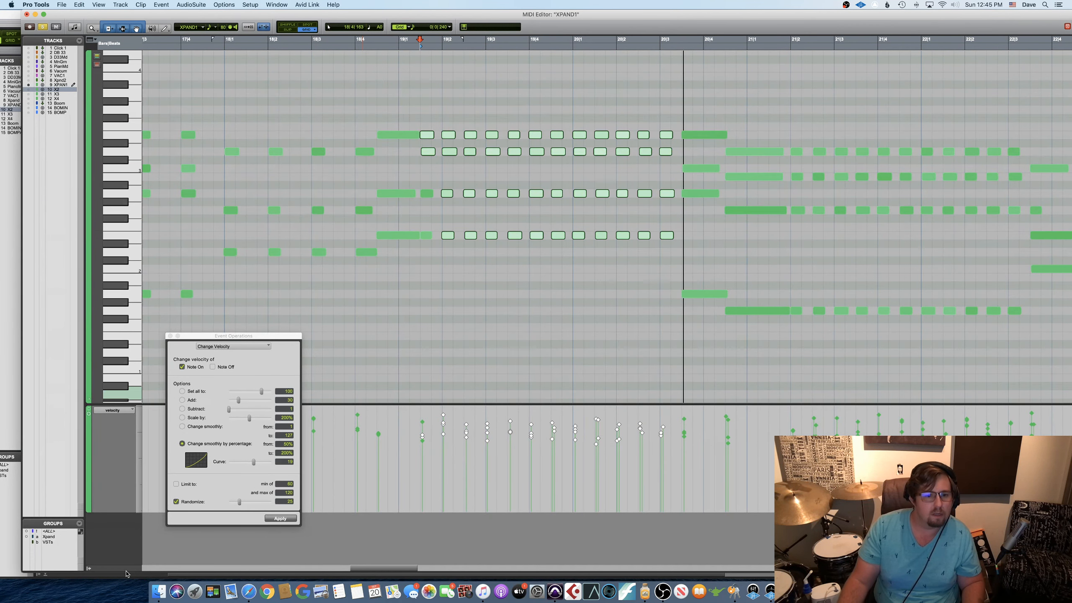
left_click(282, 519)
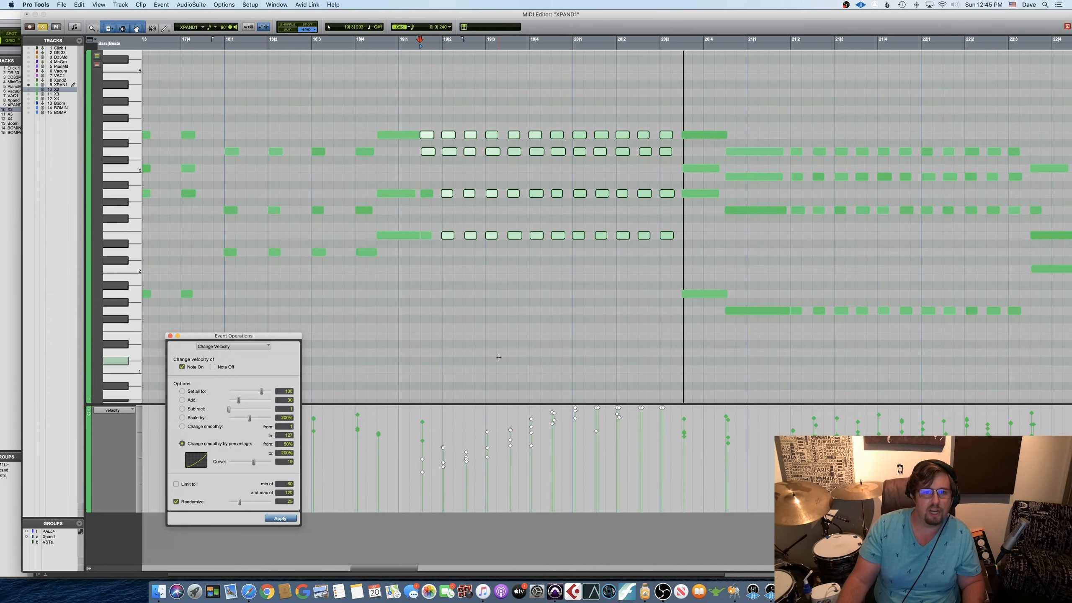
- Deselect the notes and play the velocity ramp from just before bar 18
left_click(498, 357)
left_click(204, 44)
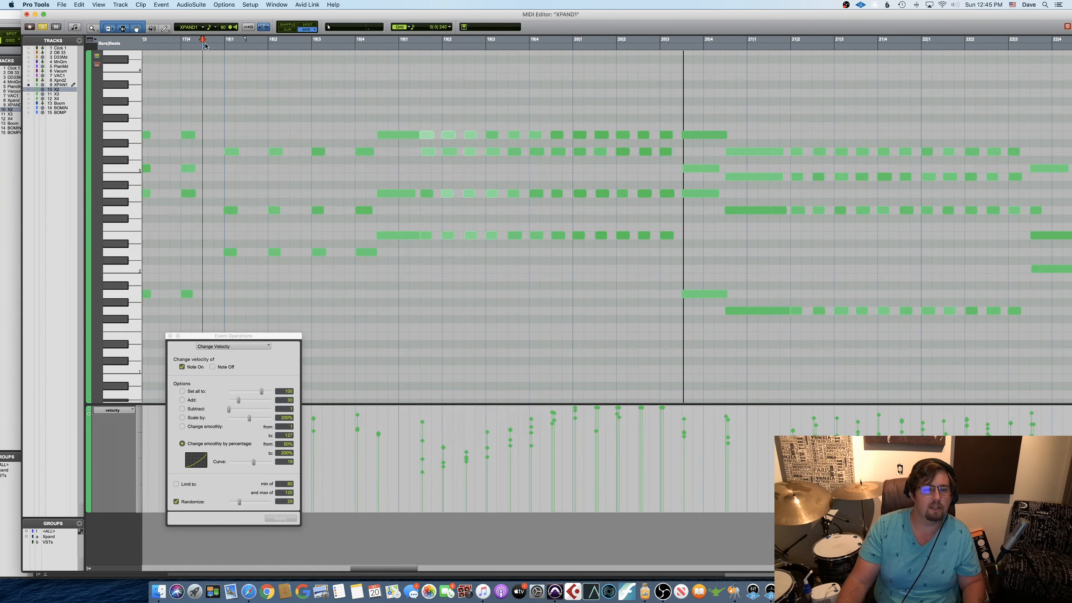
key("space")
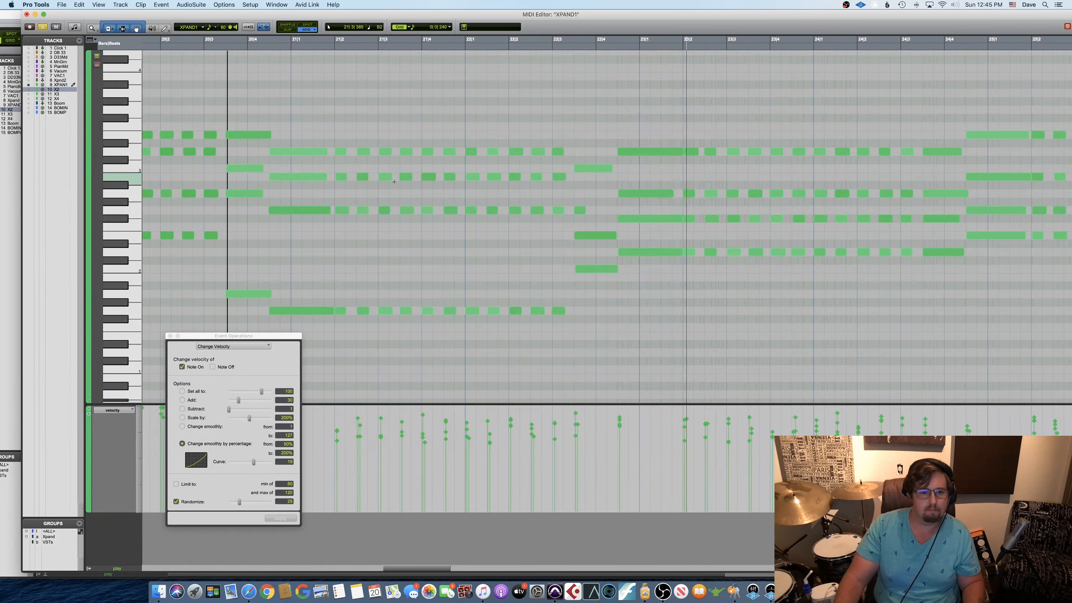
- Select all the repeated-note runs between bars 21 and 31 together, leaving out the long chords between them
key("r")
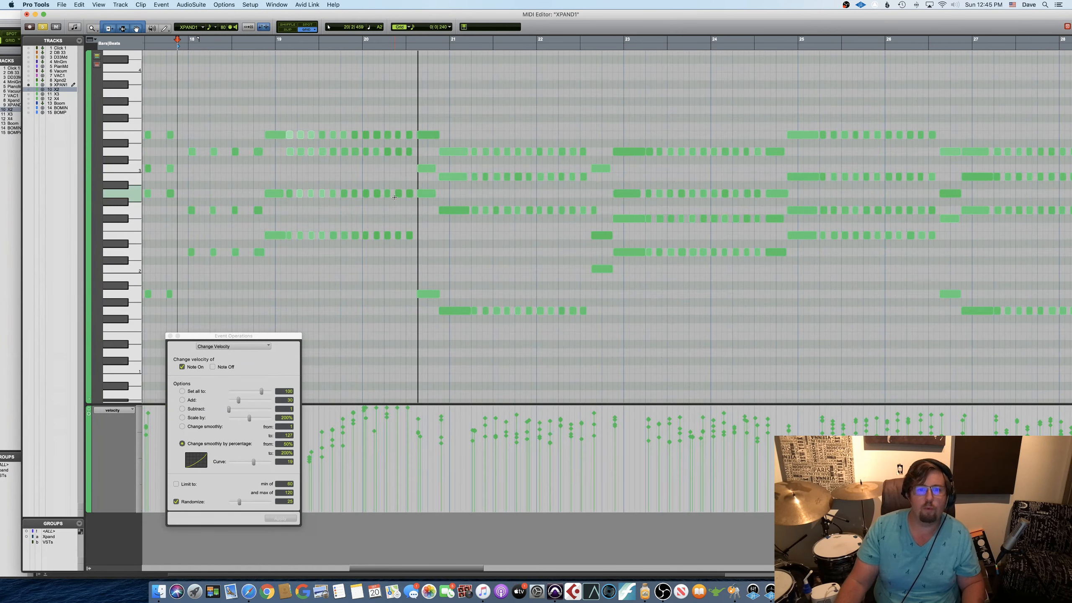
left_click_drag(472, 137, 586, 324)
left_click_drag(648, 139, 759, 269)
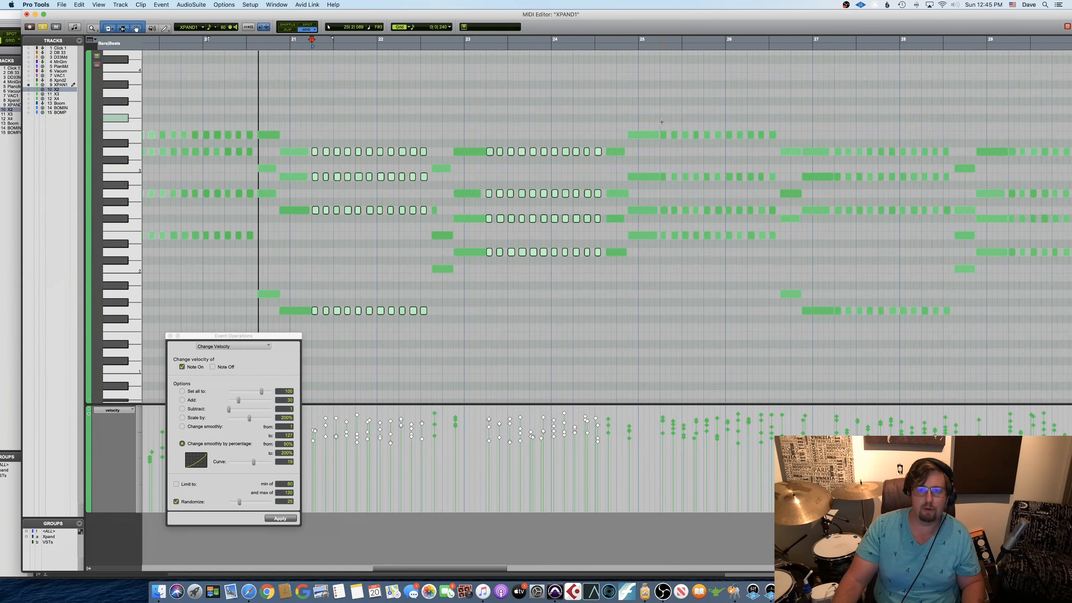
left_click_drag(661, 121, 778, 248)
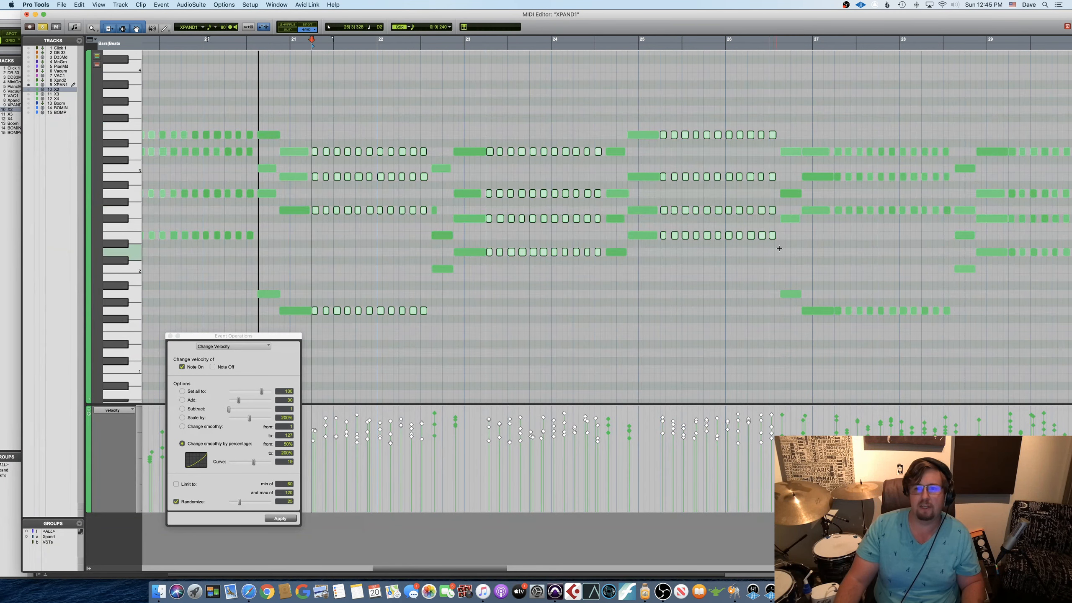
left_click_drag(835, 138, 943, 323)
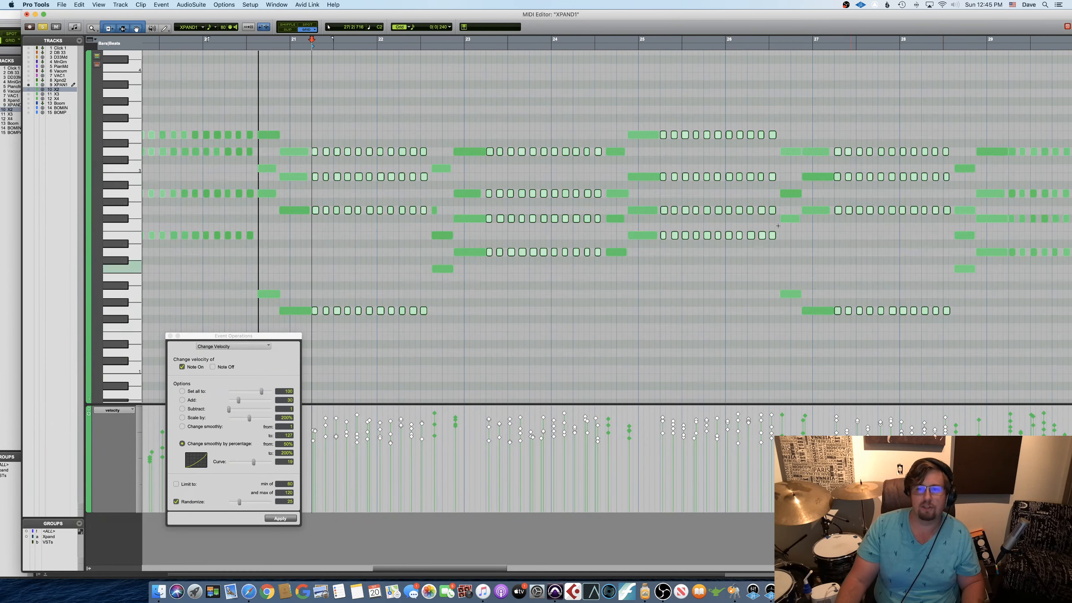
scroll(633, 82, "right", 5)
scroll(633, 83, "right", 2)
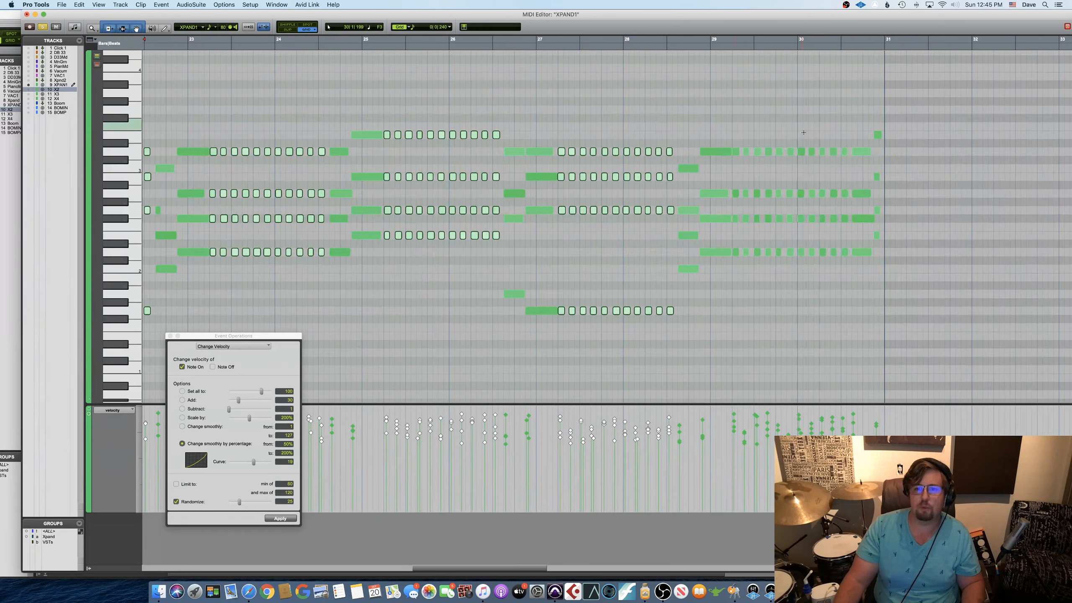
left_click_drag(736, 142, 863, 268)
scroll(691, 187, "left", 2)
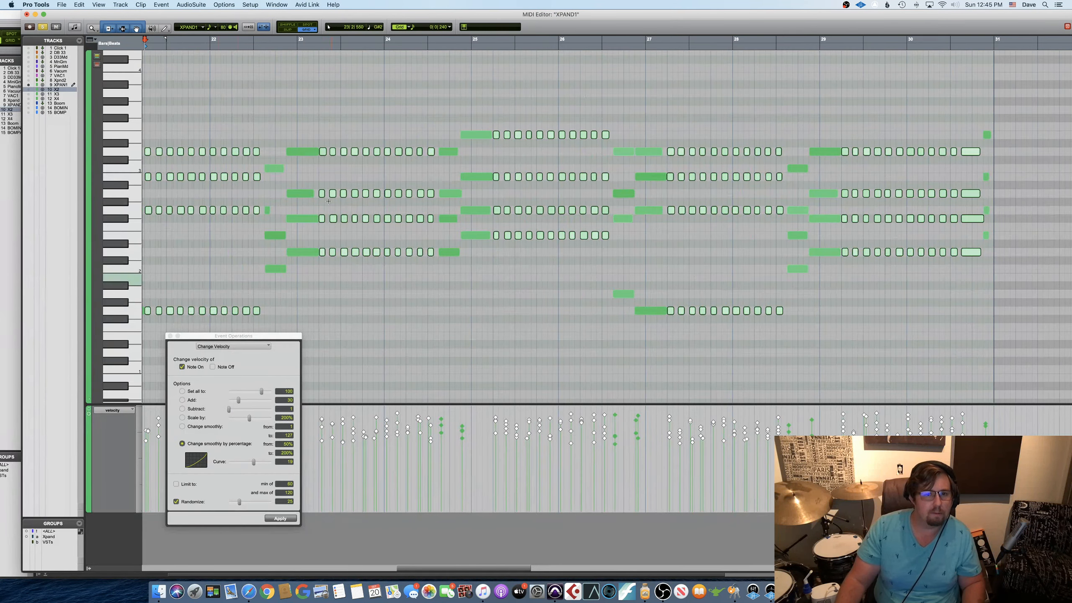
scroll(369, 301, "left", 3)
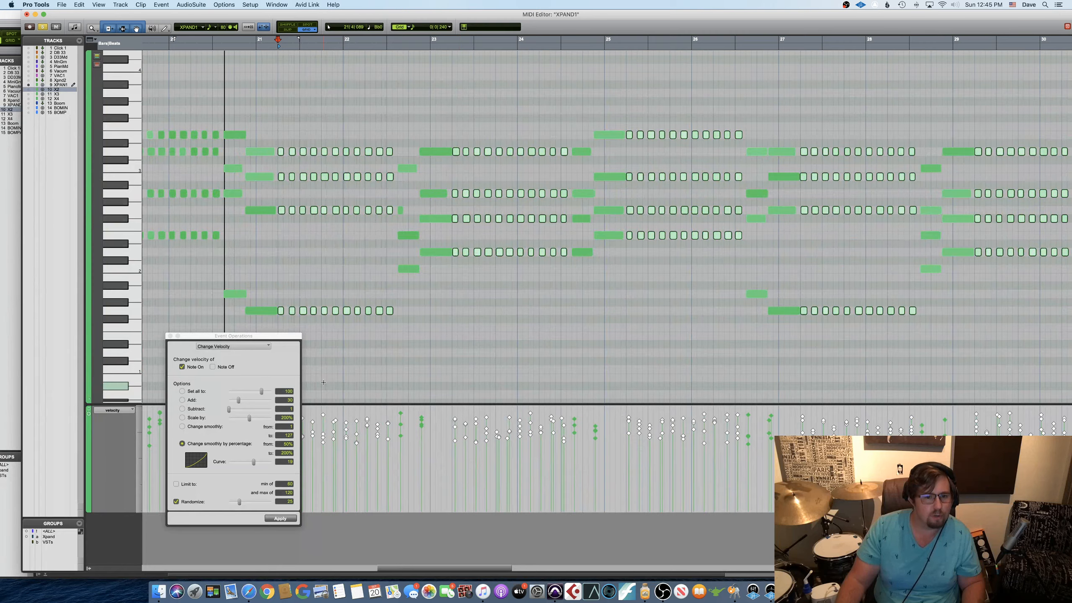
- Apply a smooth percentage velocity change starting from 75% to the selected runs, and raise their velocities with the Add option
left_click(284, 444)
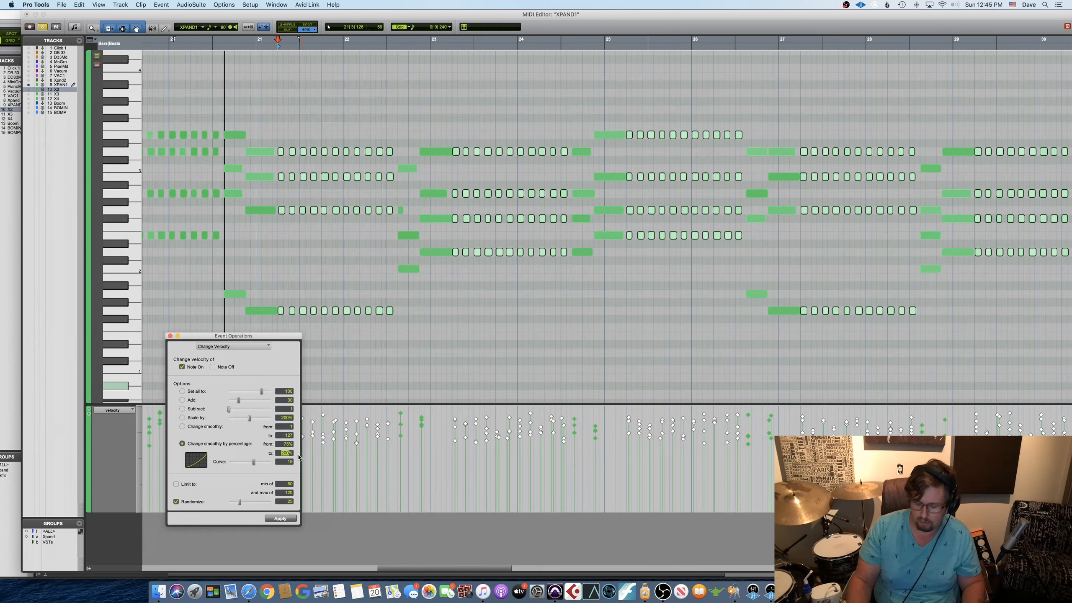
left_click(281, 518)
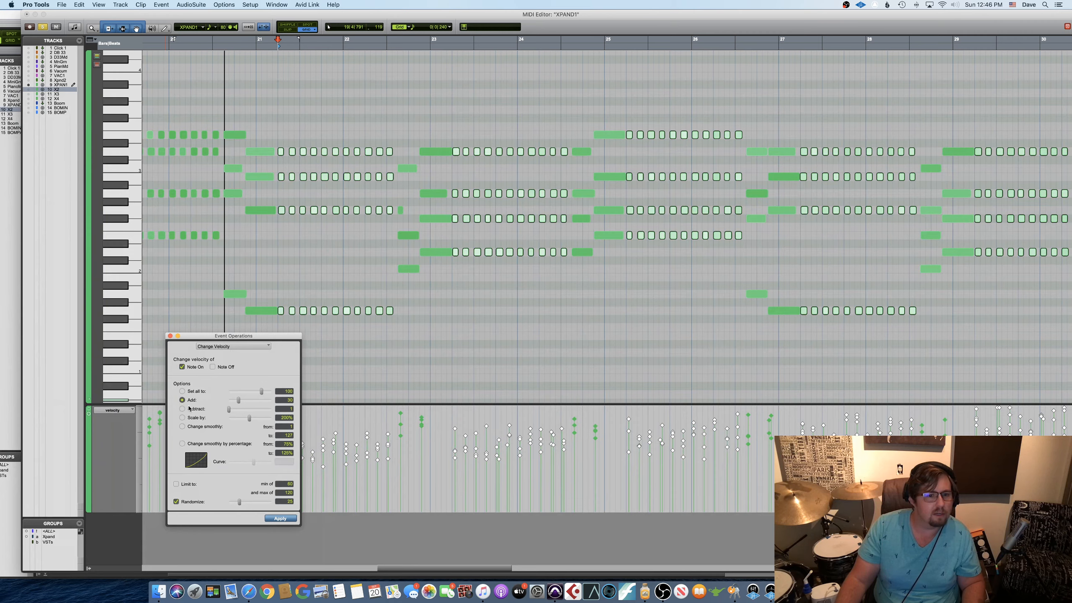
left_click(277, 518)
- Try the smooth percentage velocity change from 75% without randomizing, first with curve 18 and again with curve 37
scroll(371, 369, "left", 3)
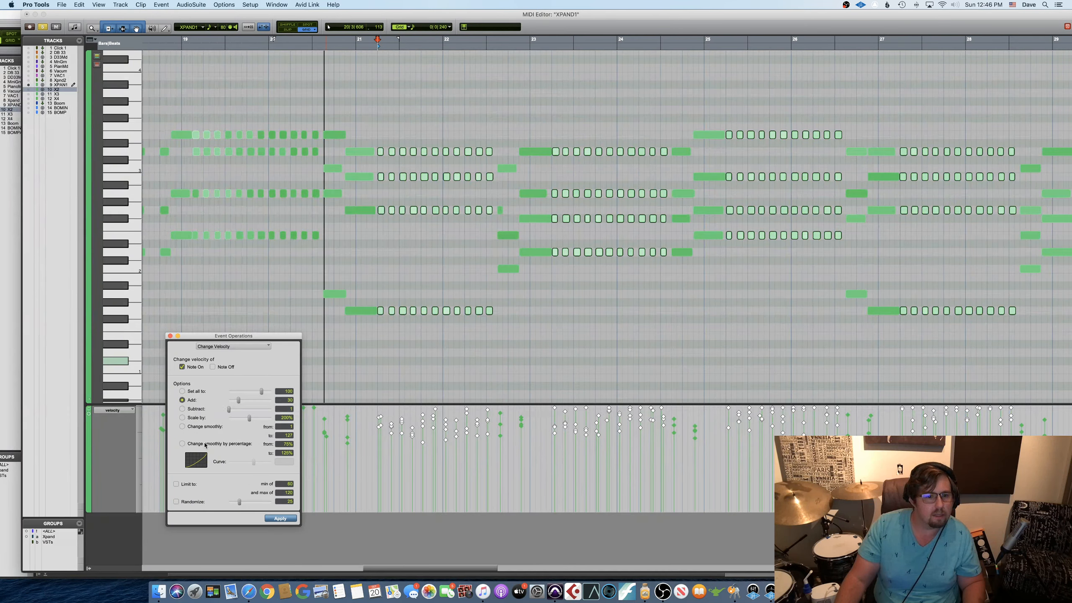
left_click(280, 518)
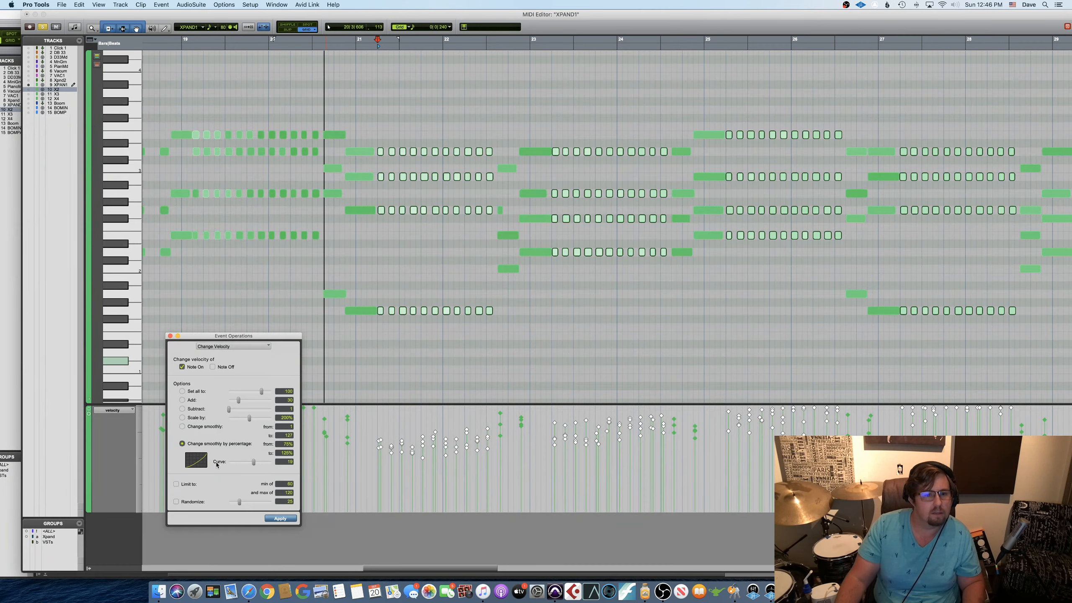
key("super+z")
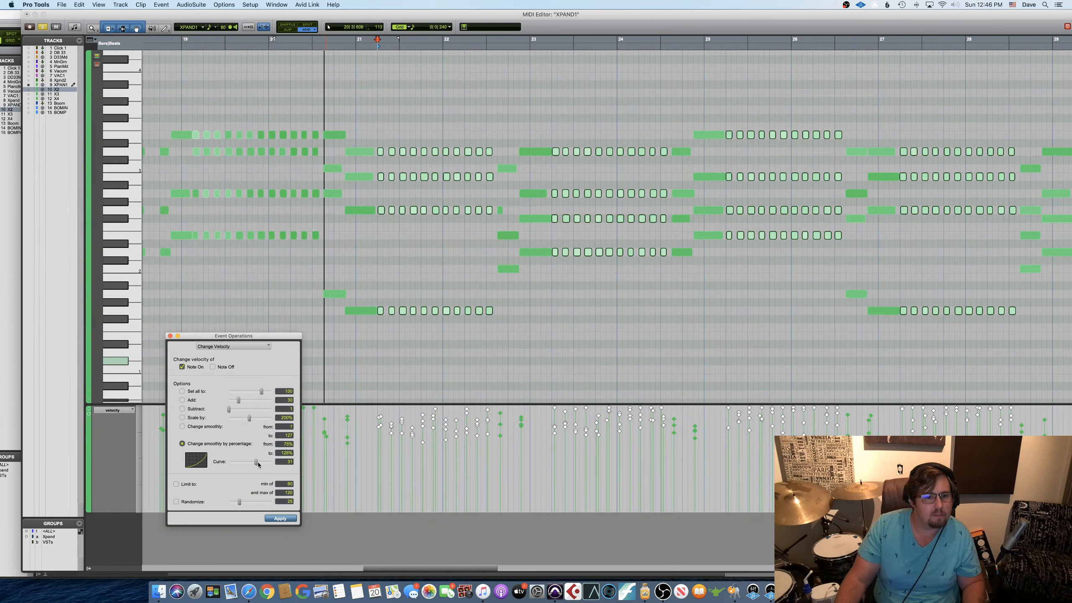
left_click(280, 518)
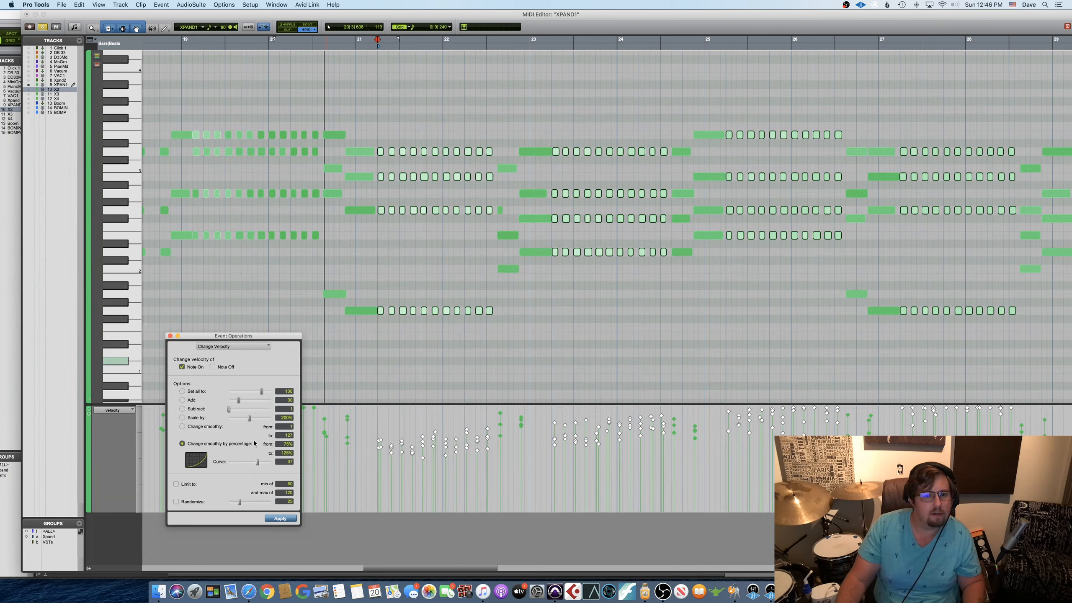
key("super+z")
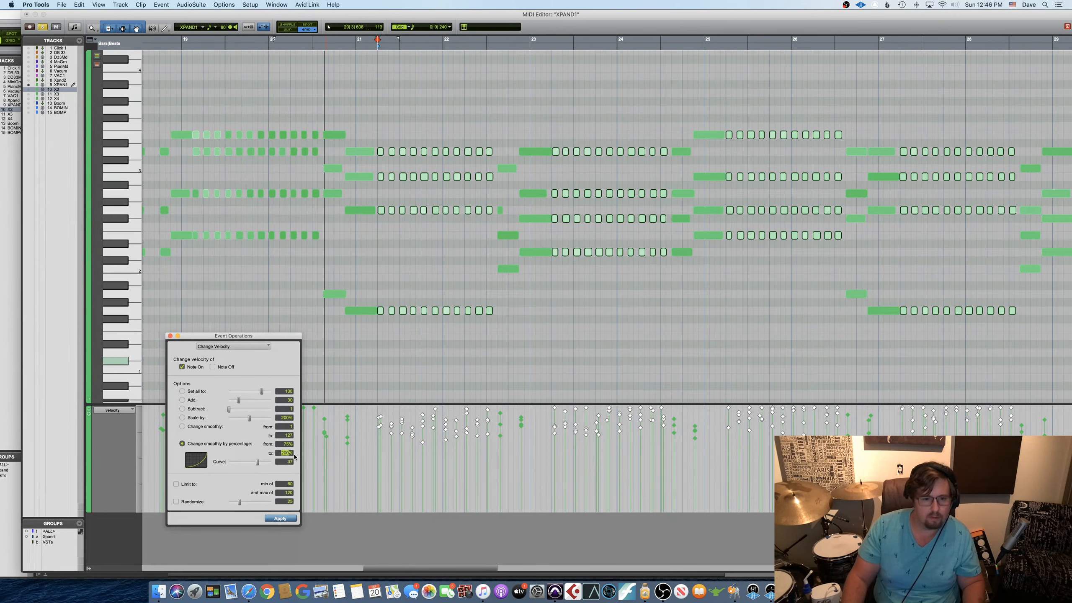
- Try a smooth percentage velocity change from 75% to 200% with curve 37 across all the selected runs together
left_click(283, 522)
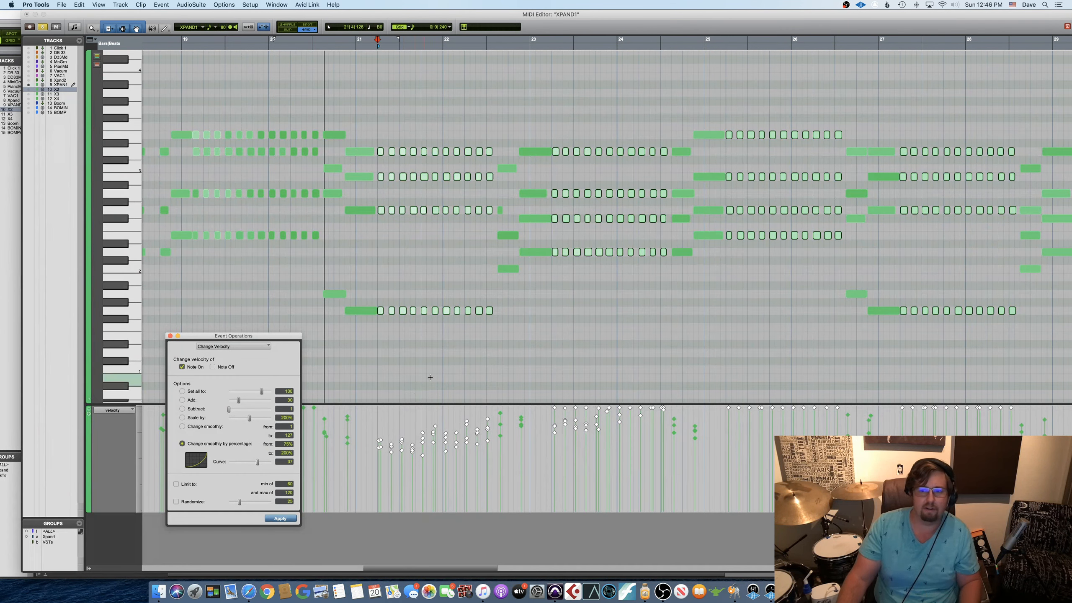
left_click(434, 338)
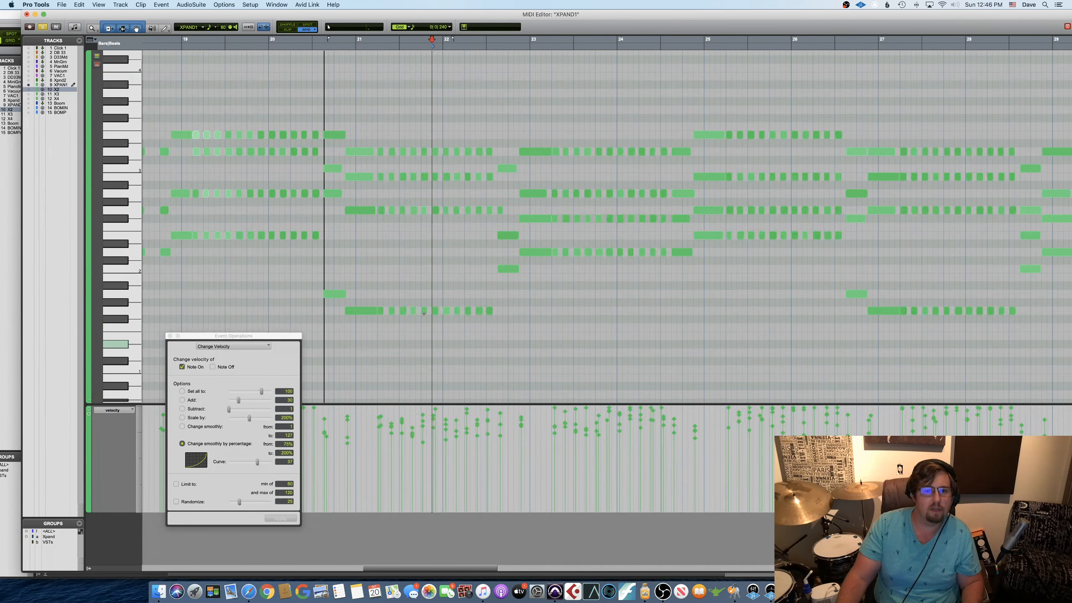
- Select the repeated-note run starting in bar 21 and apply a smooth percentage velocity change from 75% to 200% with curve 12
left_click_drag(376, 126, 483, 235)
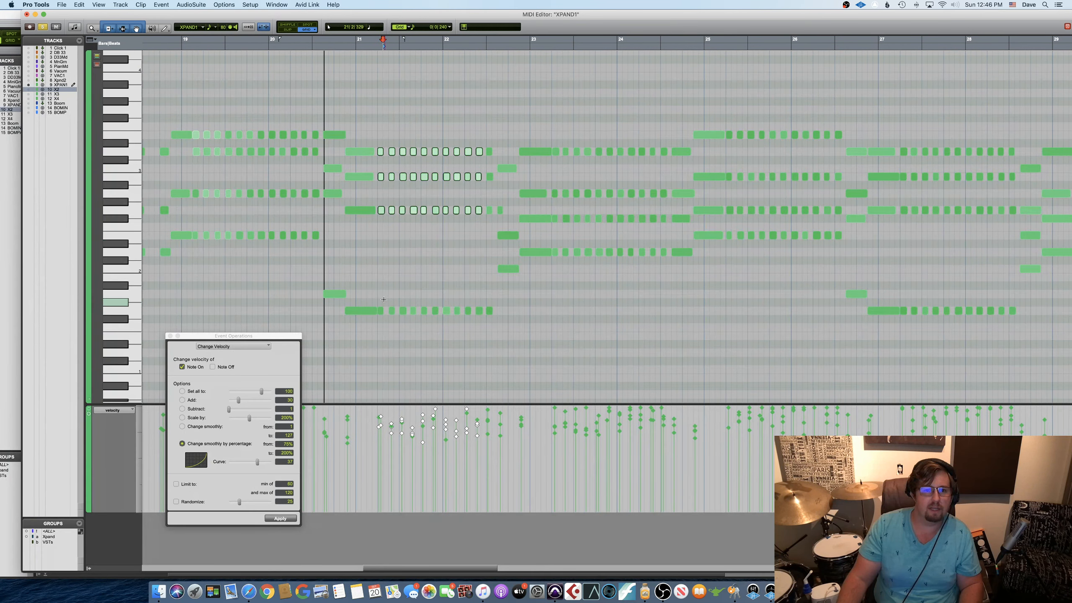
left_click_drag(381, 301, 499, 323)
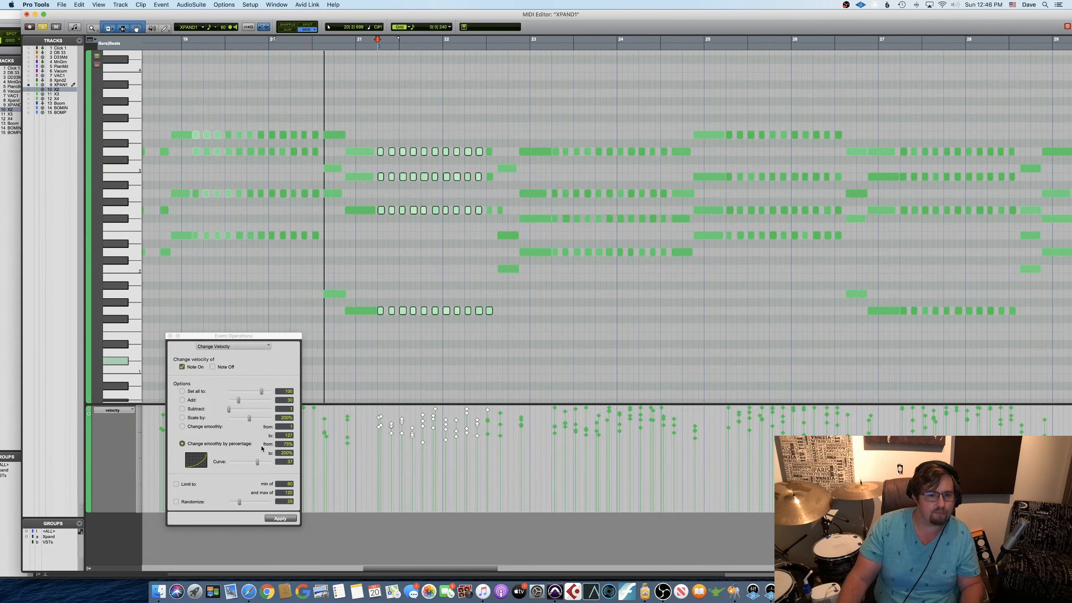
left_click(280, 518)
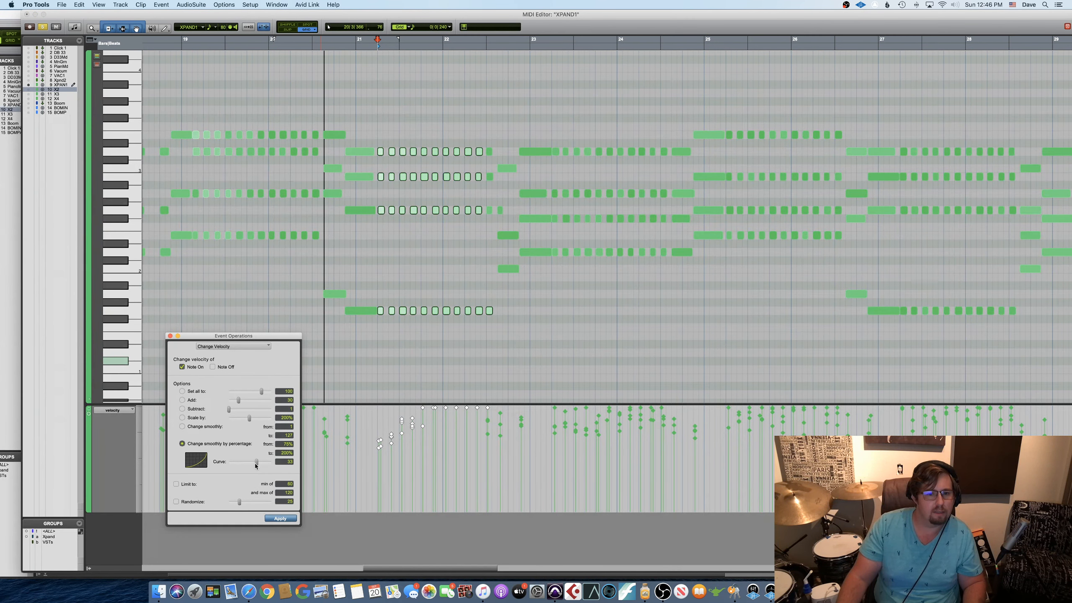
left_click_drag(255, 465, 253, 466)
left_click(285, 520)
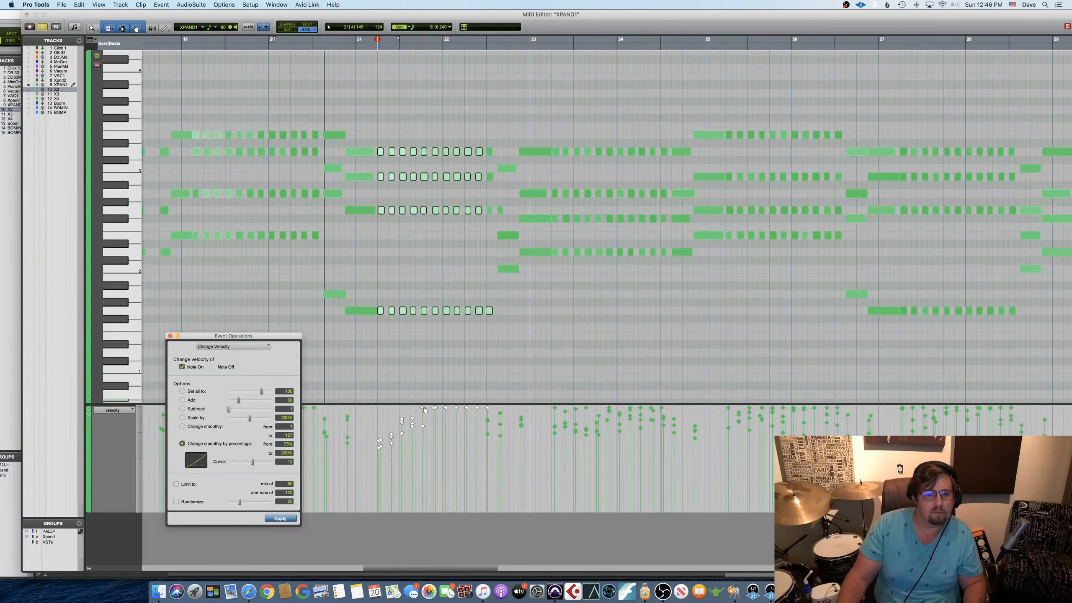
- Deselect the run and play its velocity ramp from just before bar 21
left_click_drag(424, 409, 425, 415)
key("space")
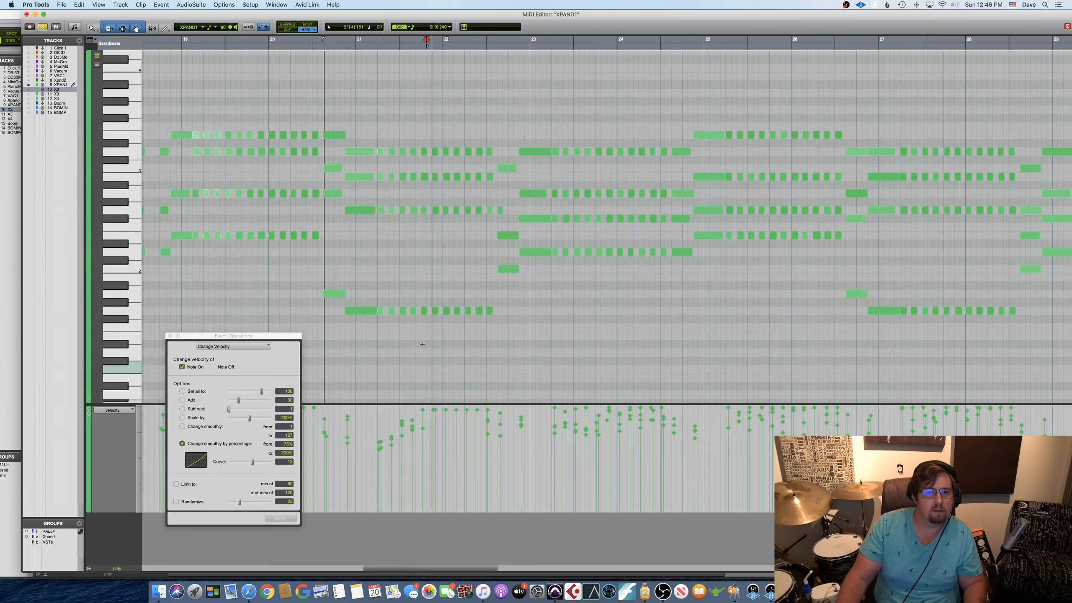
left_click(350, 41)
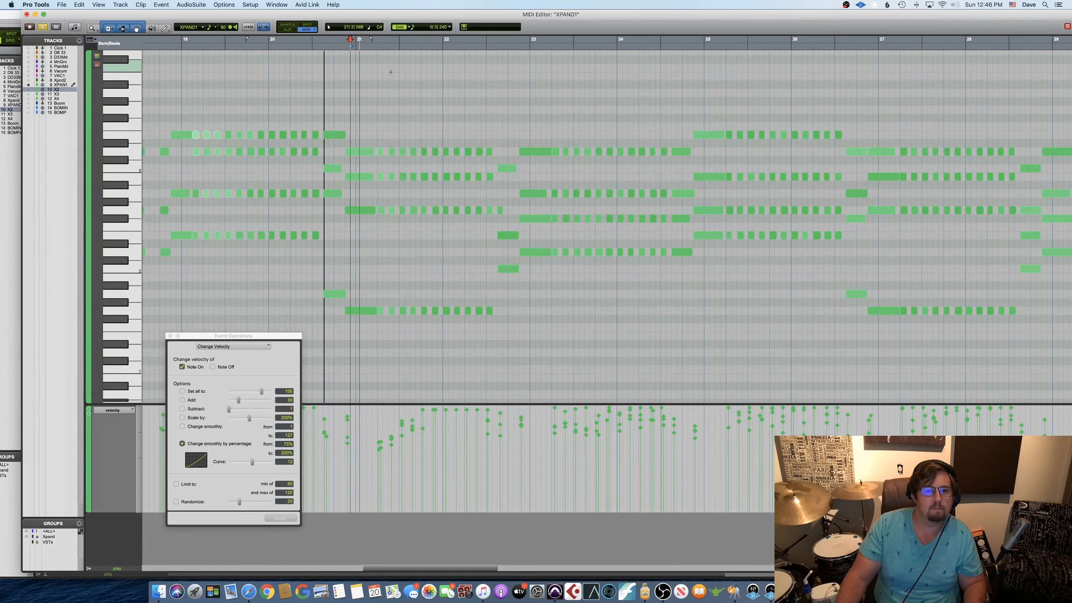
- Apply the 75% to 200% smooth velocity change separately to the repeated-note runs starting in bars 23 and 25
scroll(384, 150, "right", 3)
scroll(384, 151, "right", 2)
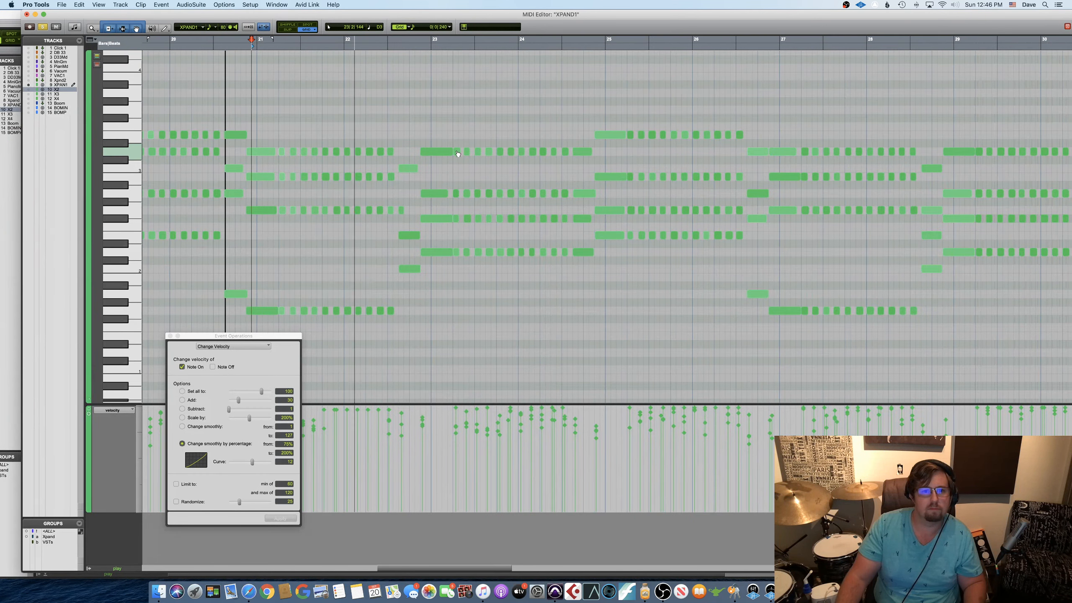
left_click_drag(453, 137, 550, 257)
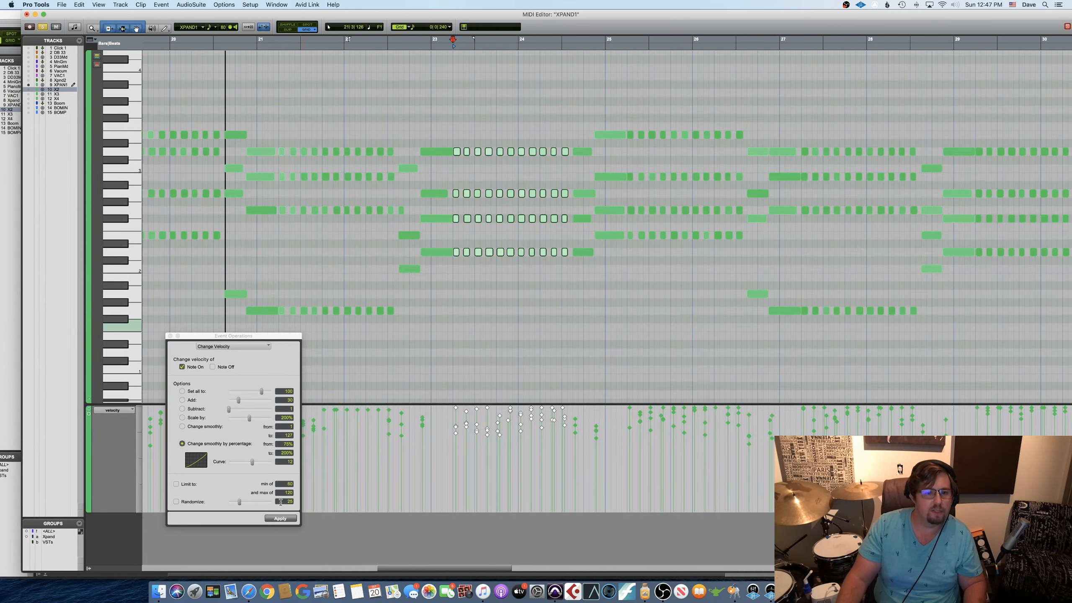
left_click(290, 522)
left_click_drag(634, 127, 716, 245)
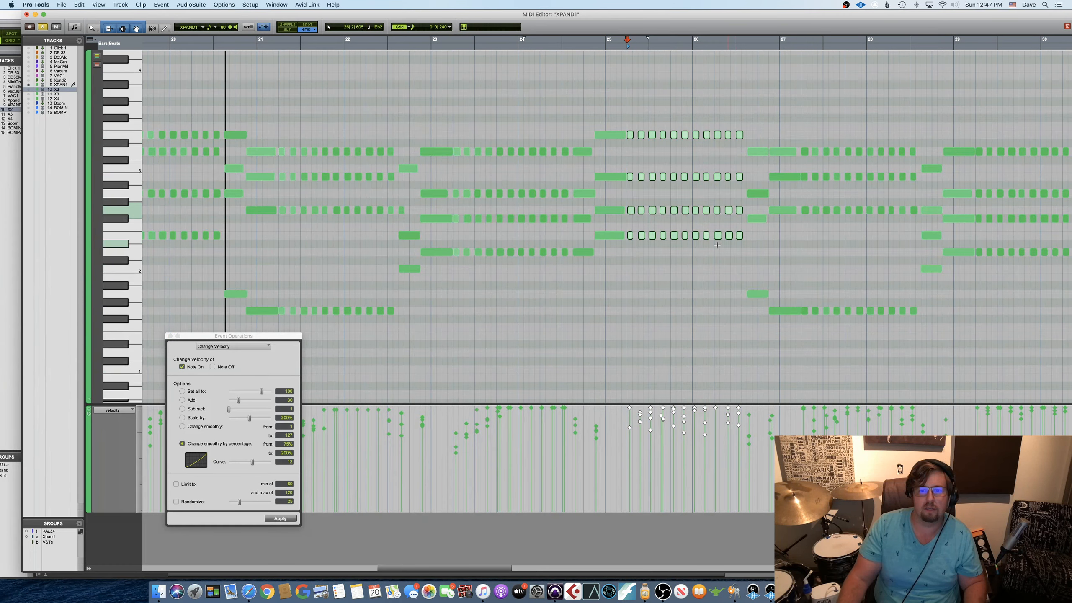
left_click(281, 518)
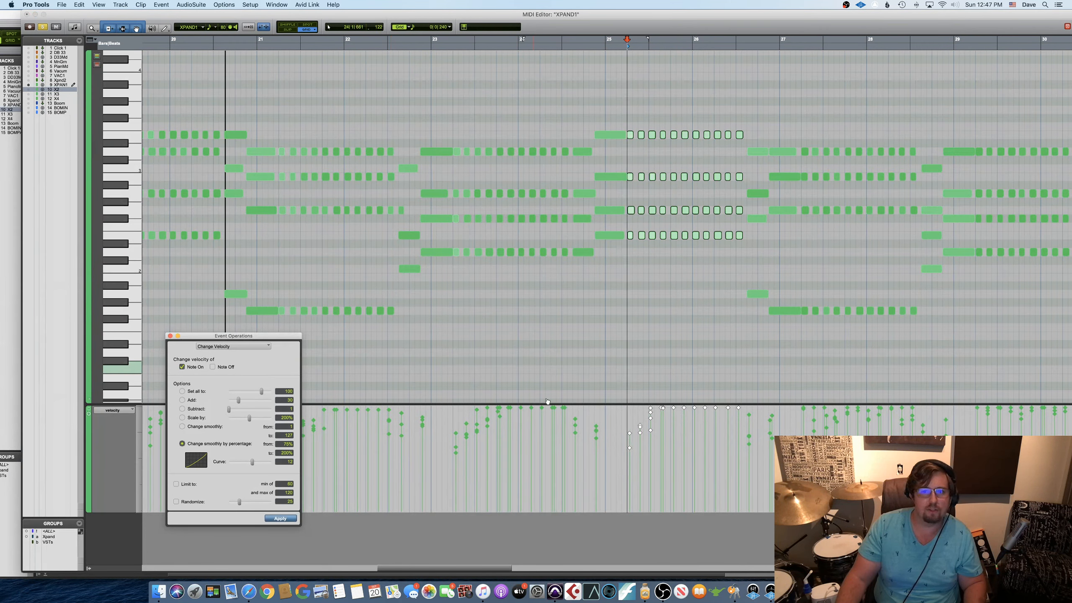
- Apply the same 75% to 200% velocity ramp separately to the runs starting in bars 27 and 29, including the closing chord
scroll(661, 152, "right", 3)
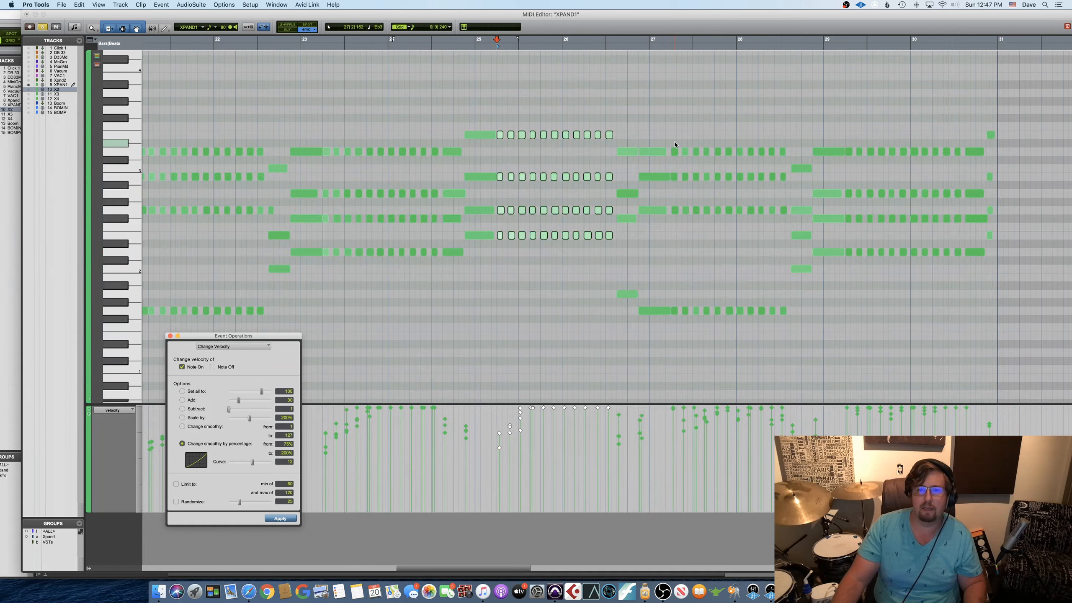
left_click_drag(674, 145, 787, 325)
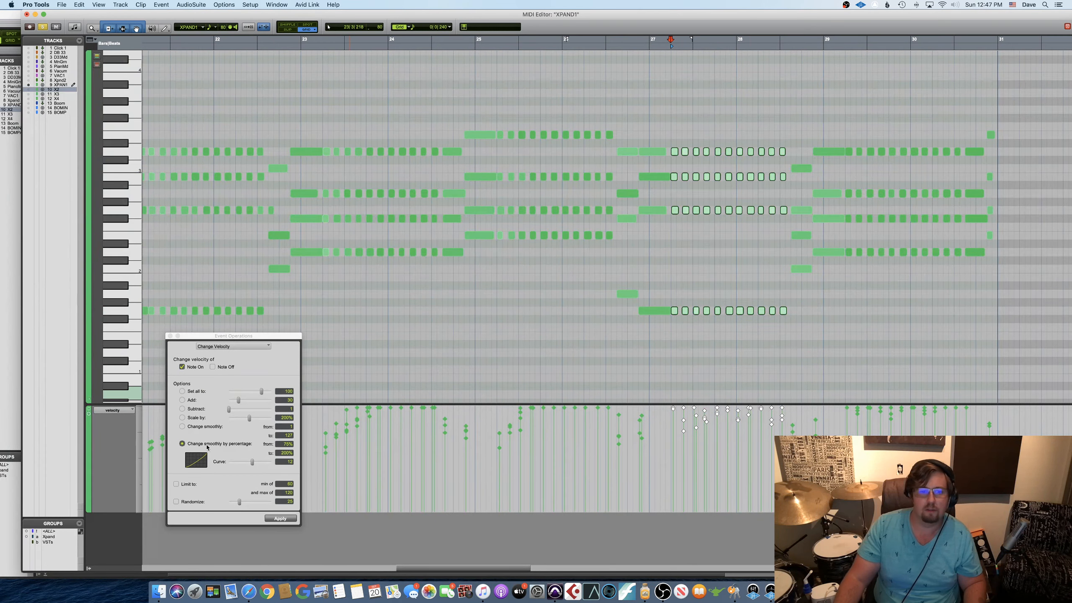
left_click(280, 516)
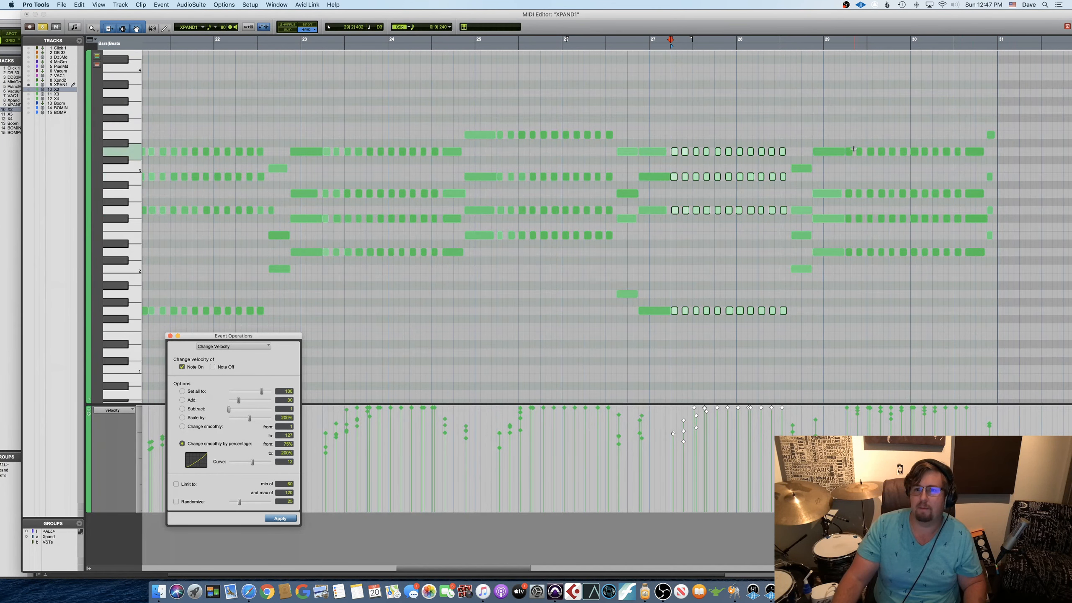
left_click_drag(845, 145, 985, 258)
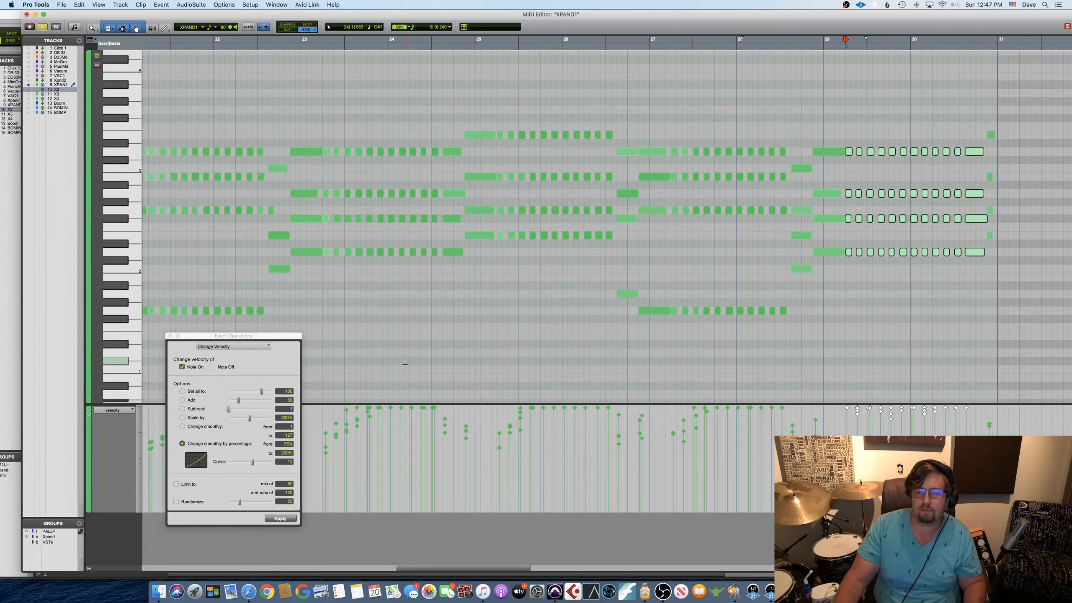
left_click(278, 520)
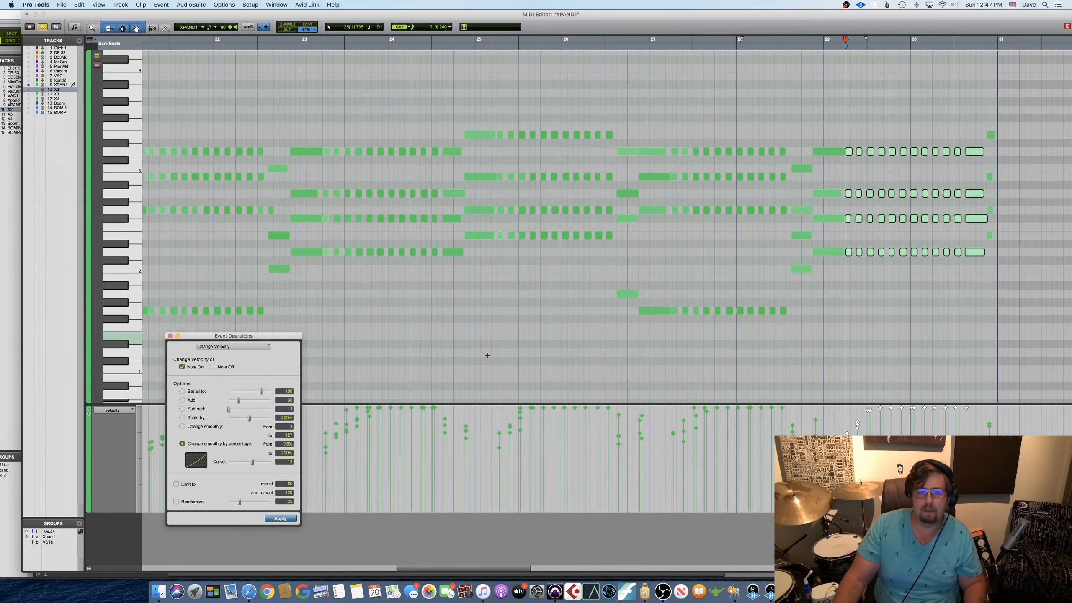
- Deselect the notes and play the finished velocity ramps from just before bar 21
left_click(528, 311)
scroll(228, 169, "left", 5)
left_click(228, 43)
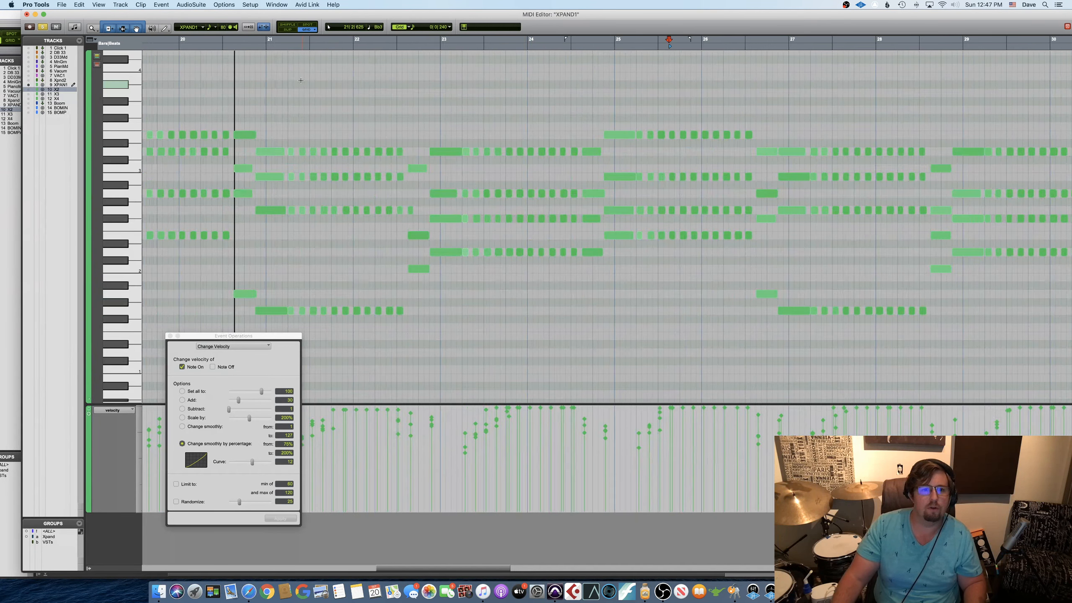
key("space")
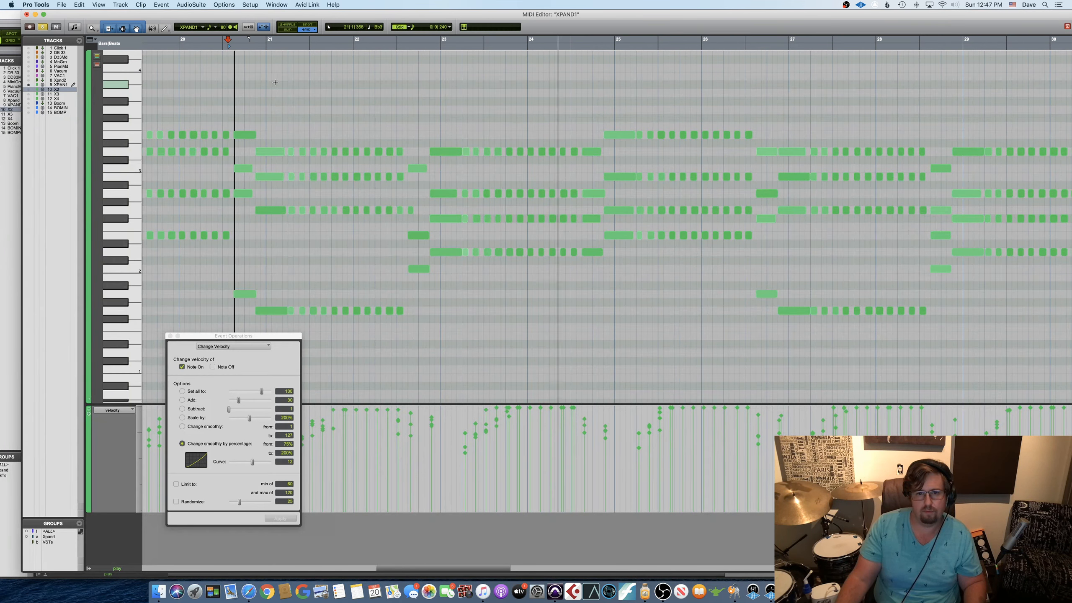
key("space")
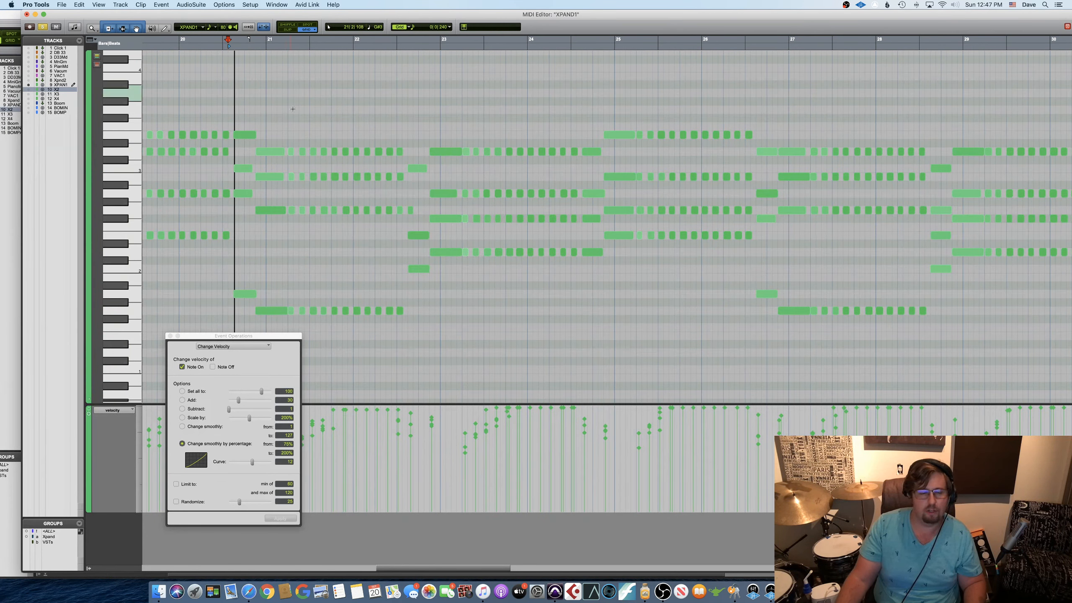
key("space")
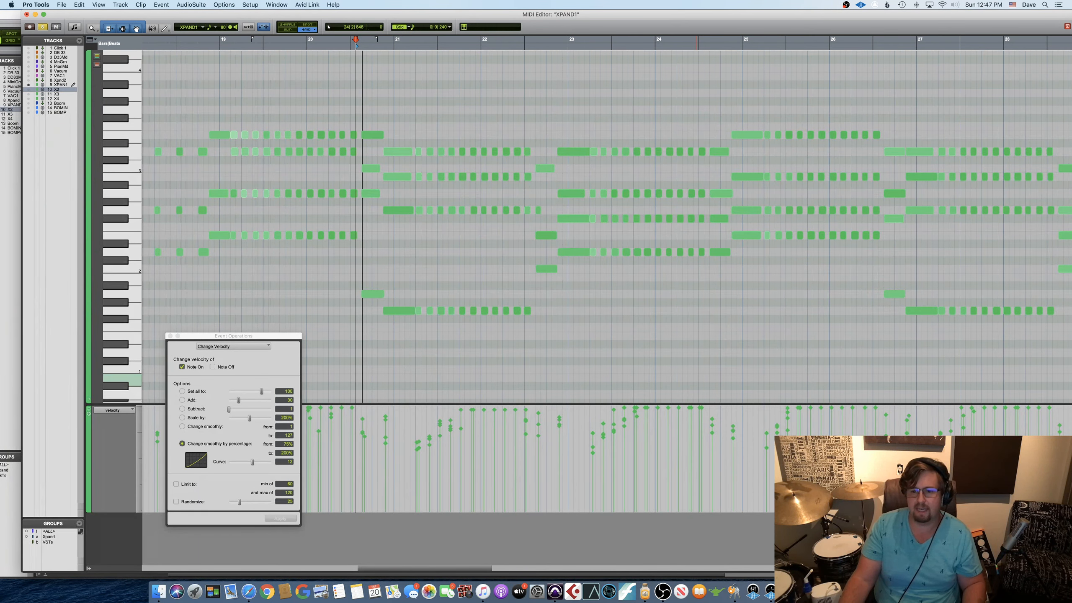
left_click(895, 591)
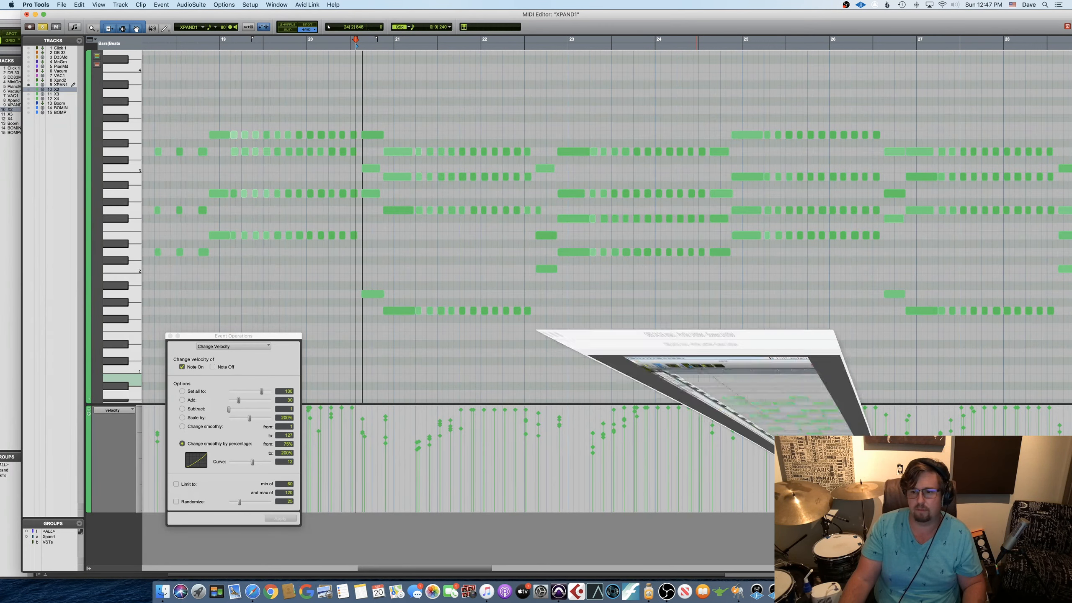